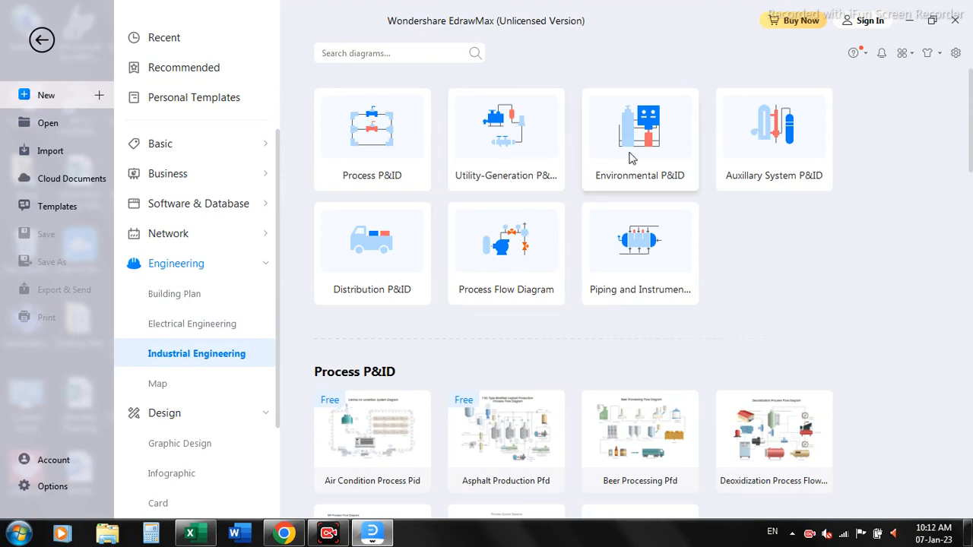
Create a blank Process Flow Diagram drawing from the Industrial Engineering category and dismiss the holiday promotion
left_click(530, 247)
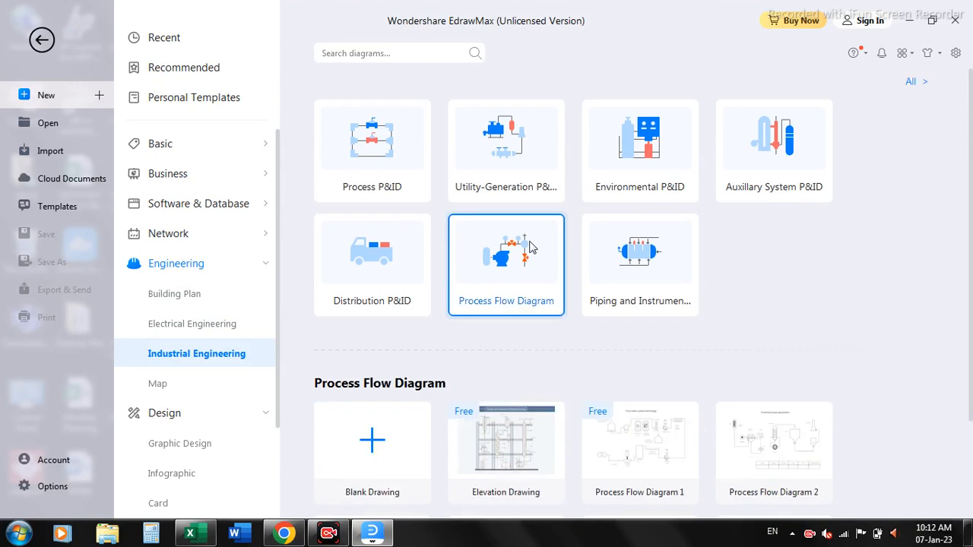
double_click(502, 319)
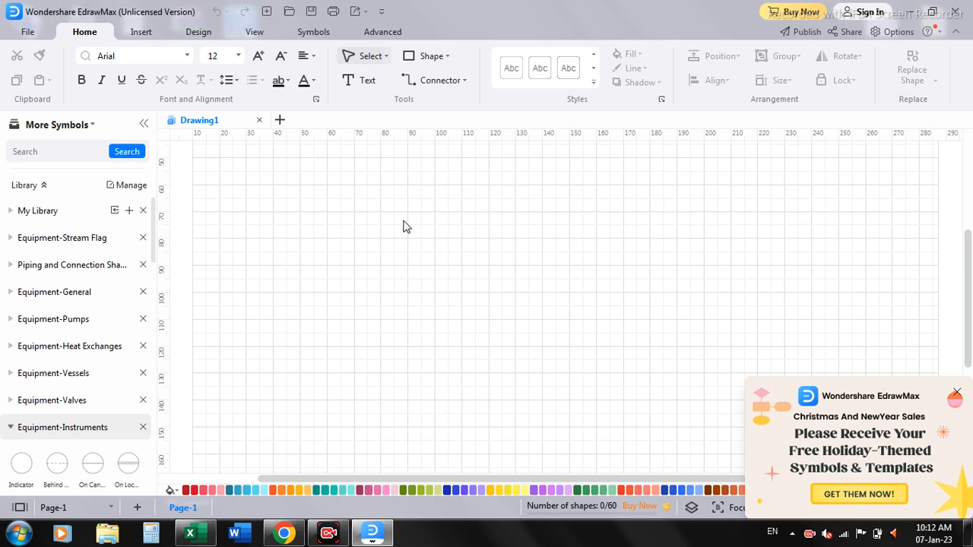
left_click(957, 393)
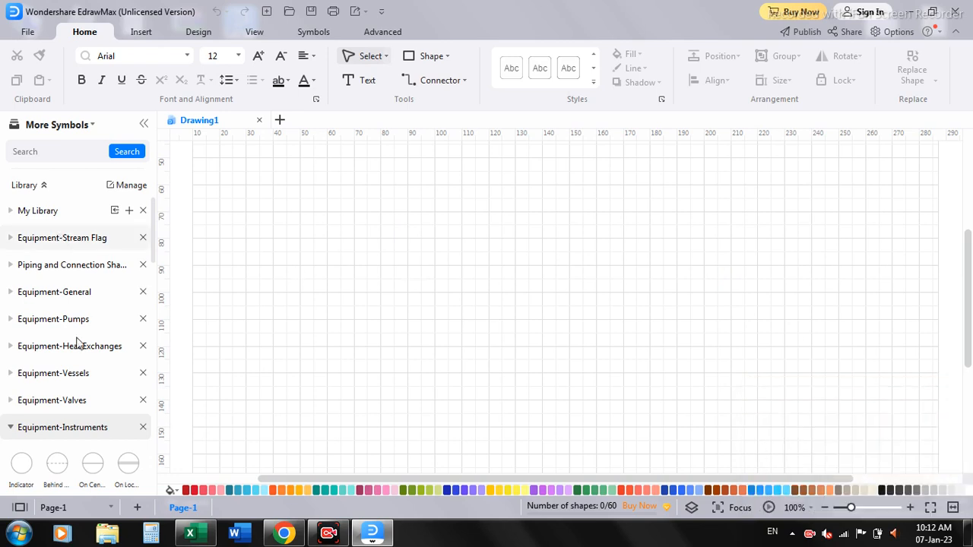
Look through the symbols in the Equipment-Stream Flag, Piping and Connection Shapes, and Equipment-General libraries
scroll(76, 346, "down", 1)
left_click(9, 385)
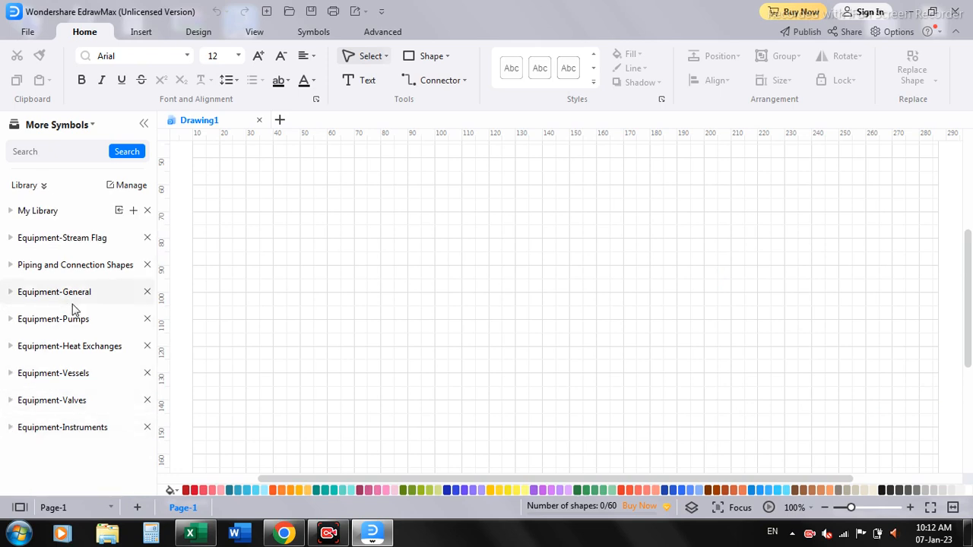
left_click(10, 238)
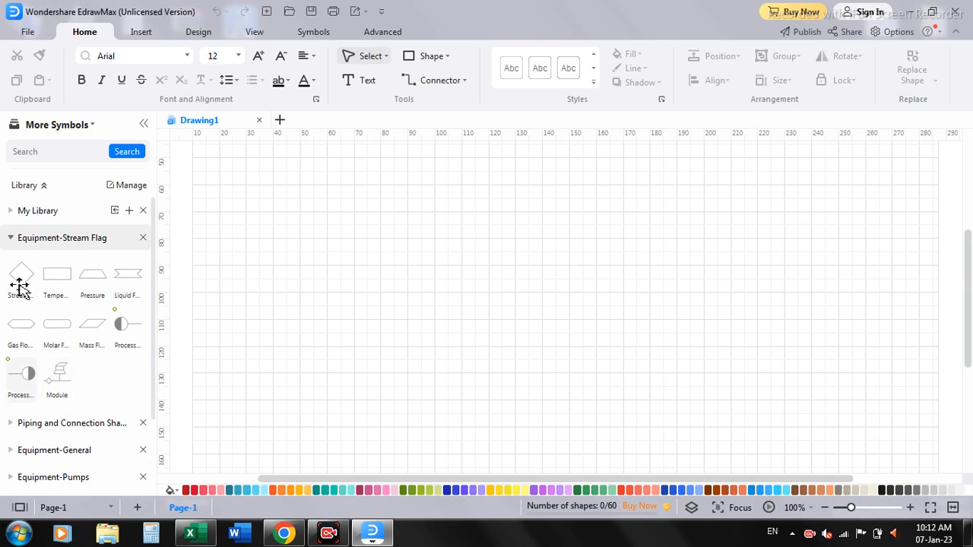
left_click(10, 238)
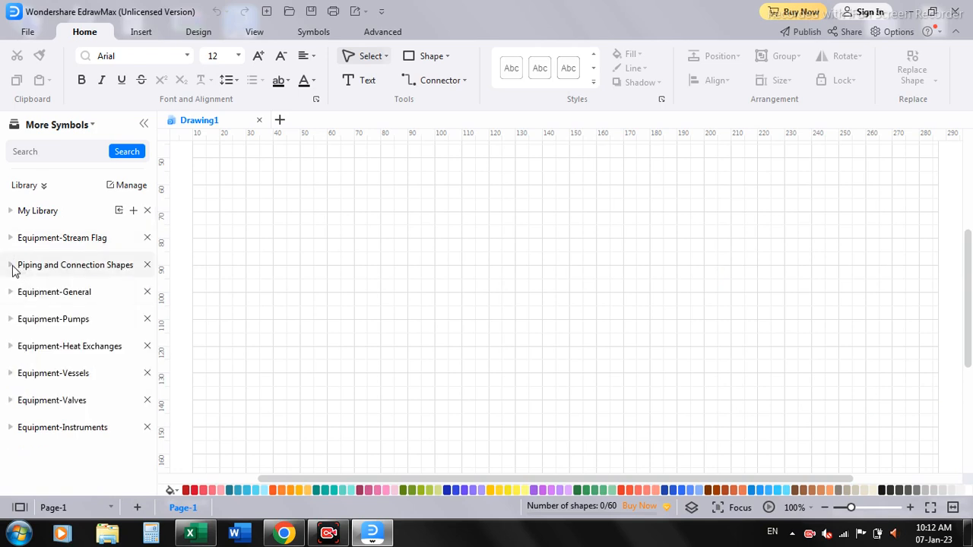
left_click(12, 266)
left_click(13, 268)
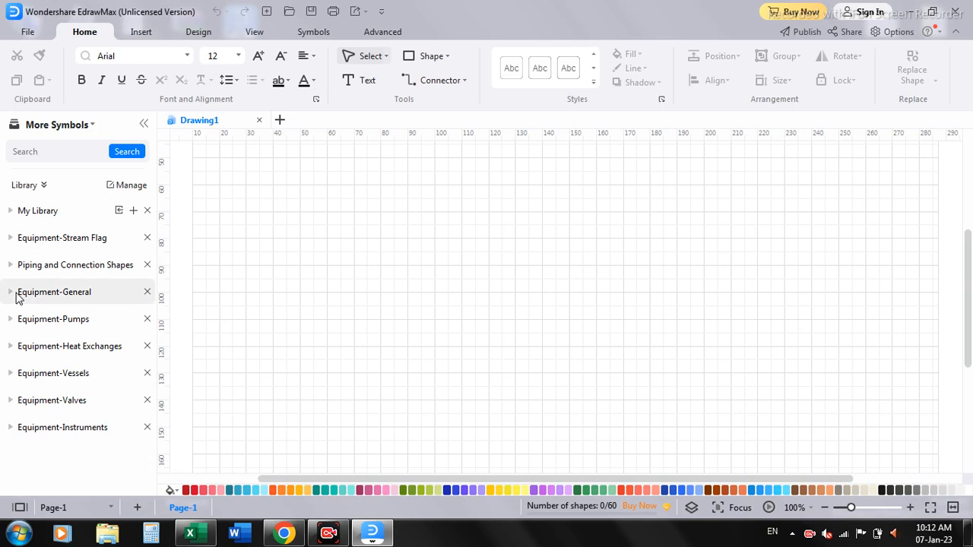
left_click(16, 293)
scroll(84, 384, "down", 3)
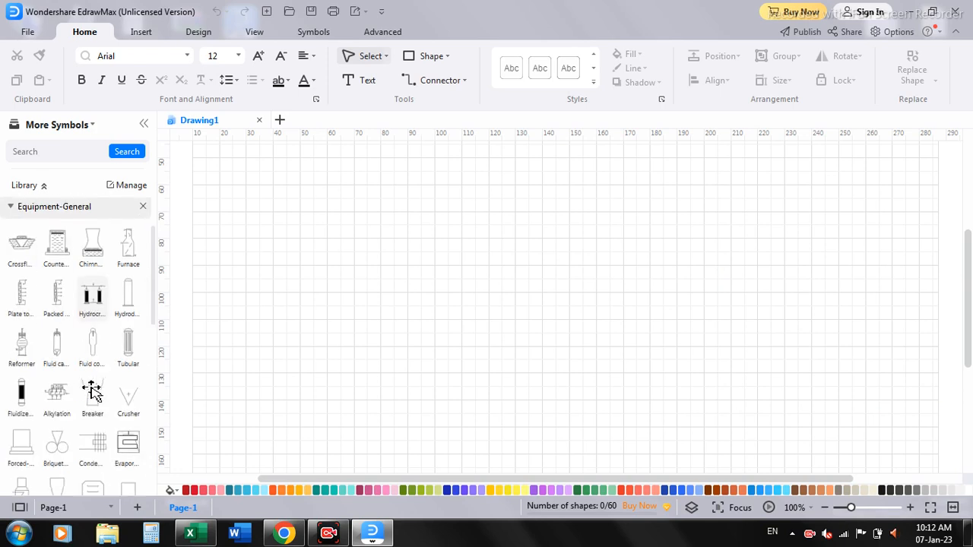
scroll(48, 375, "up", 3)
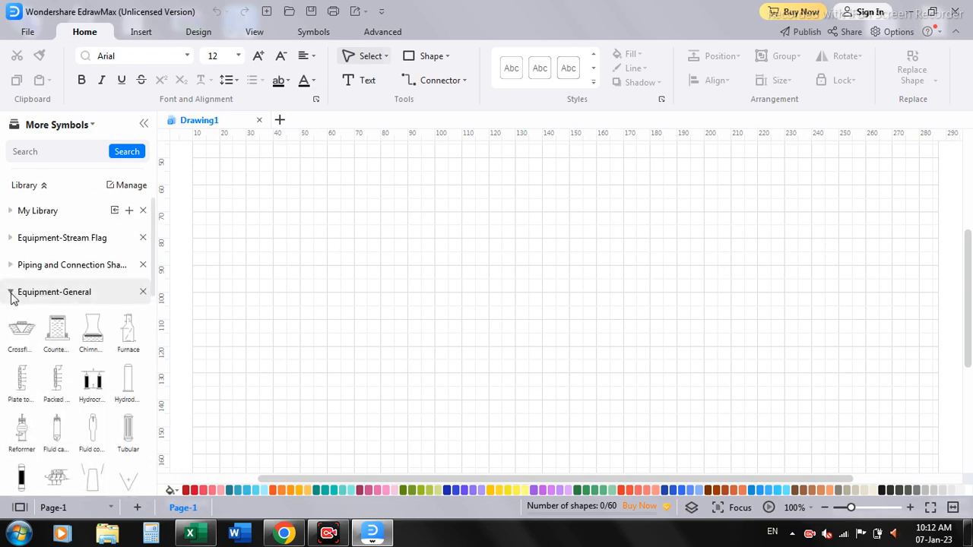
left_click(13, 293)
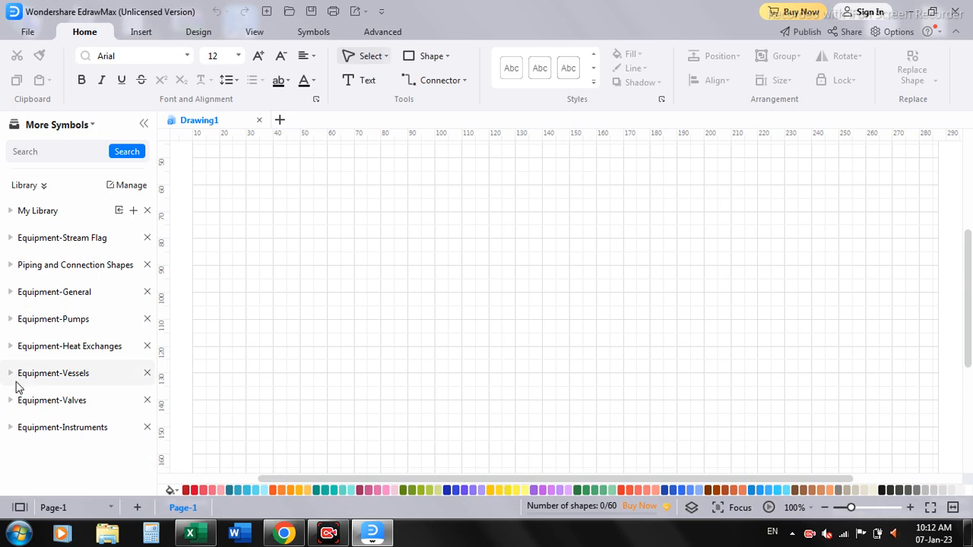
Place an open tank from Equipment-Vessels in the page's lower-left area and enlarge it to about 47 wide by 35 deep on the rulers
left_click(13, 374)
scroll(98, 410, "down", 4)
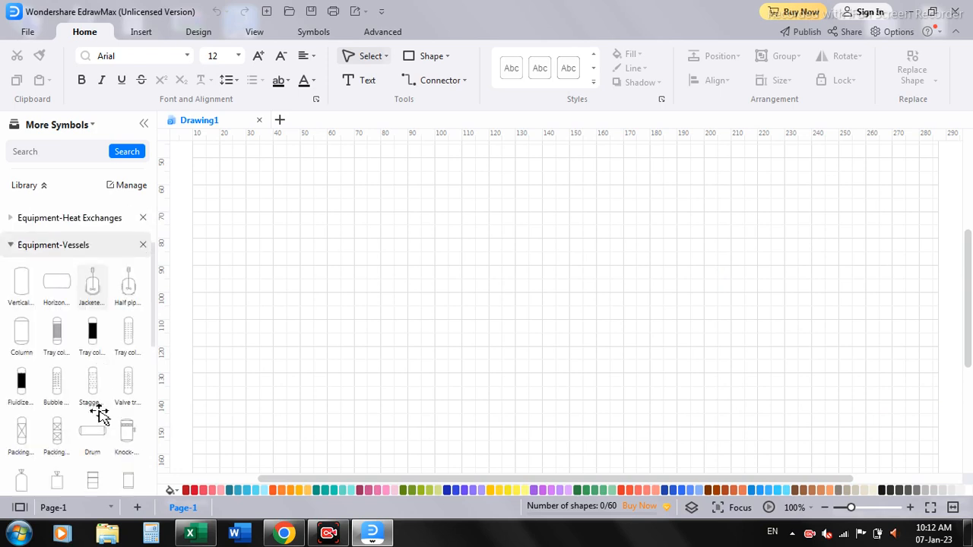
scroll(97, 412, "down", 4)
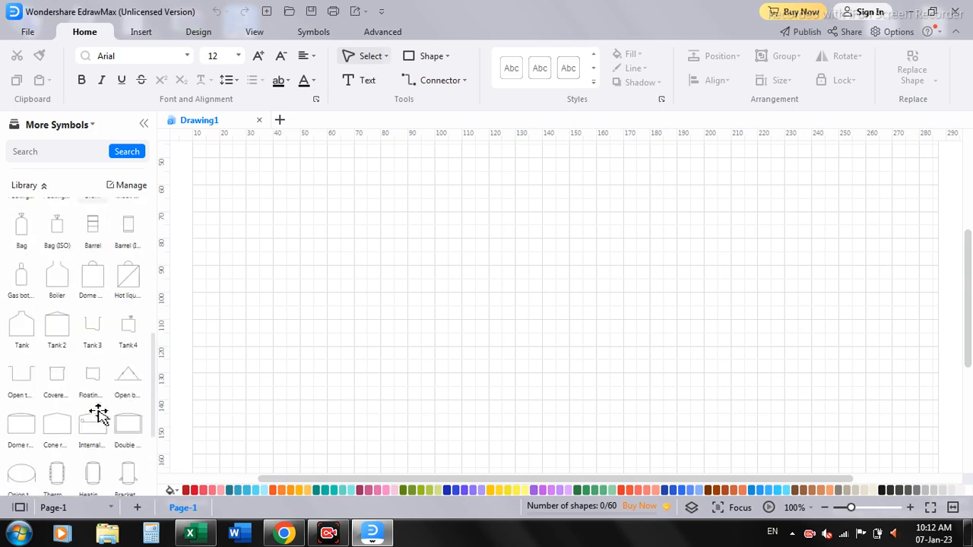
left_click_drag(26, 385, 276, 433)
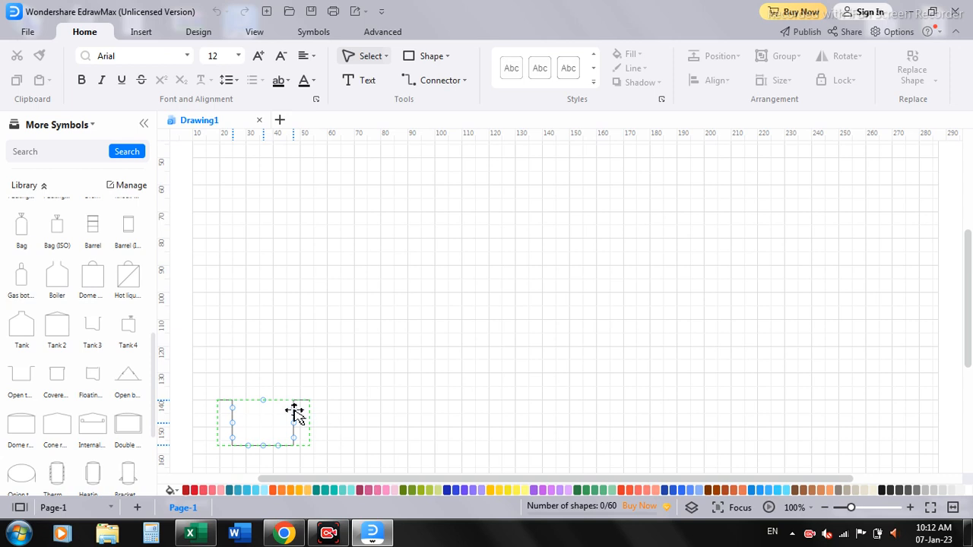
left_click(295, 438)
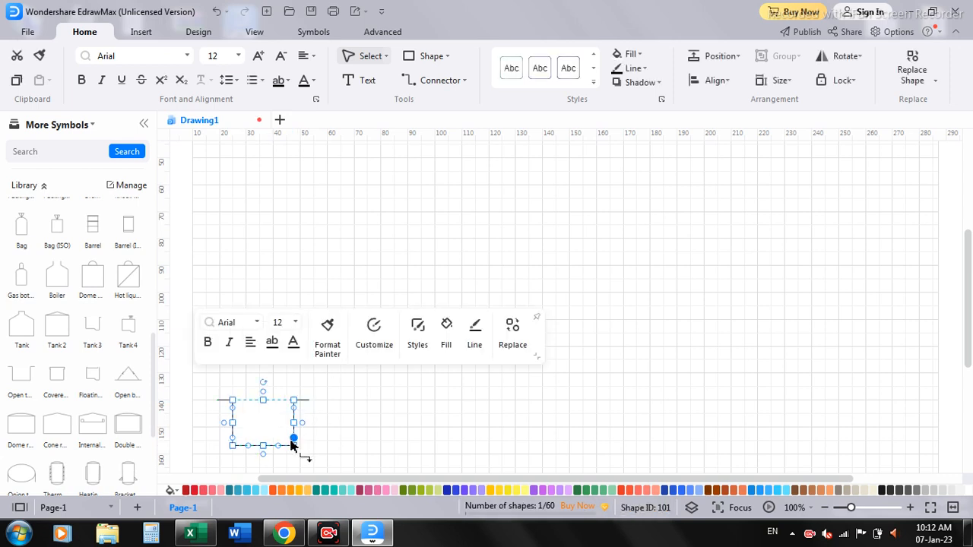
left_click_drag(295, 447, 354, 455)
left_click_drag(326, 419, 319, 397)
left_click(450, 393)
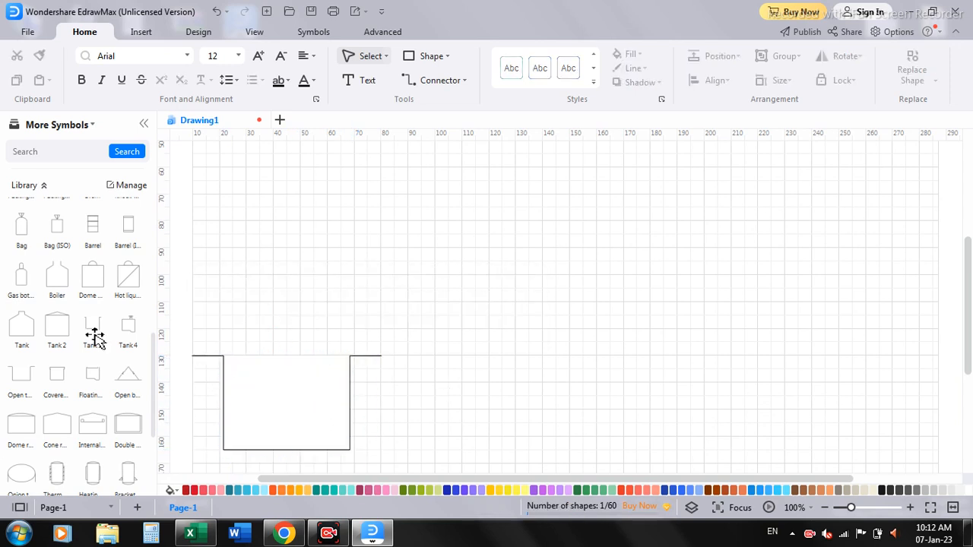
Place a sump pump from Equipment-Pumps inside the open tank, near its lower-right corner, and collapse the pump library
scroll(91, 342, "up", 6)
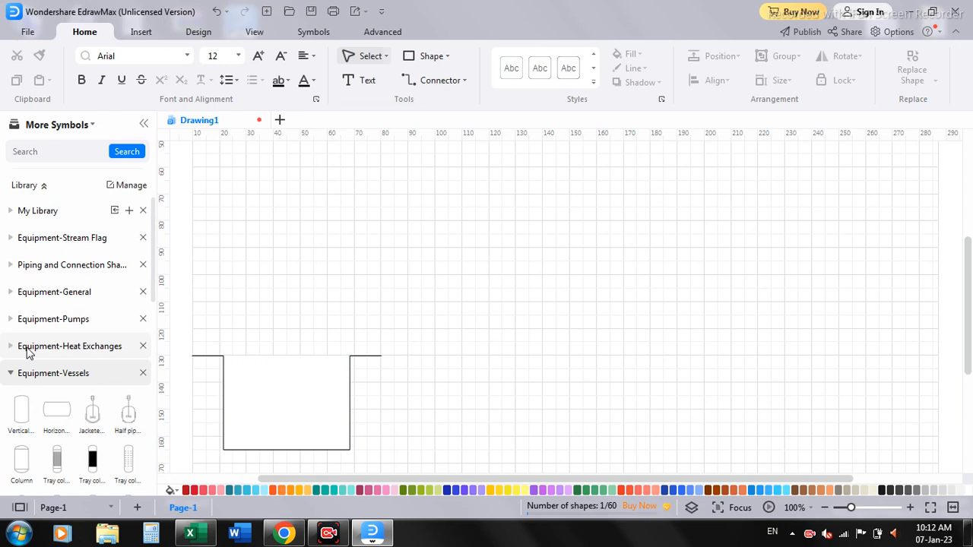
left_click(10, 375)
left_click(12, 320)
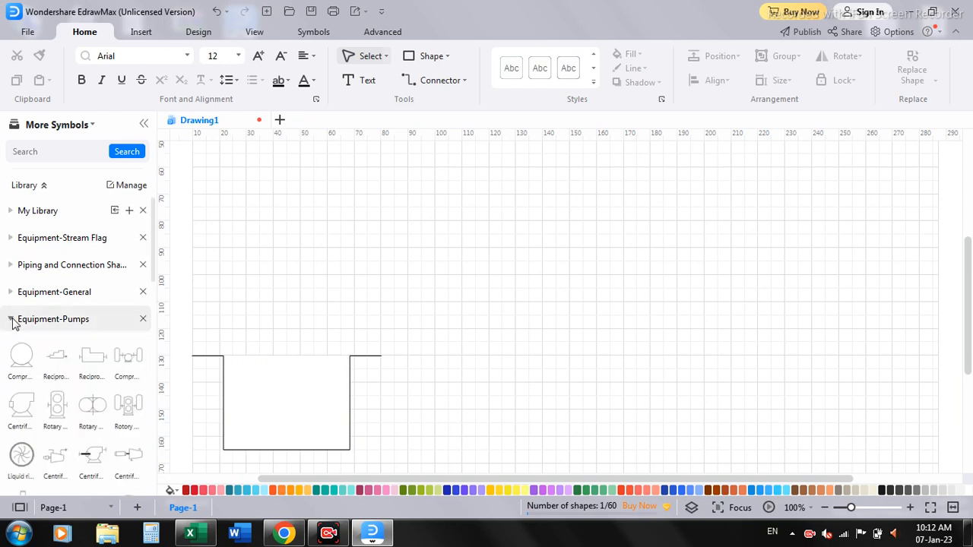
scroll(120, 410, "down", 1)
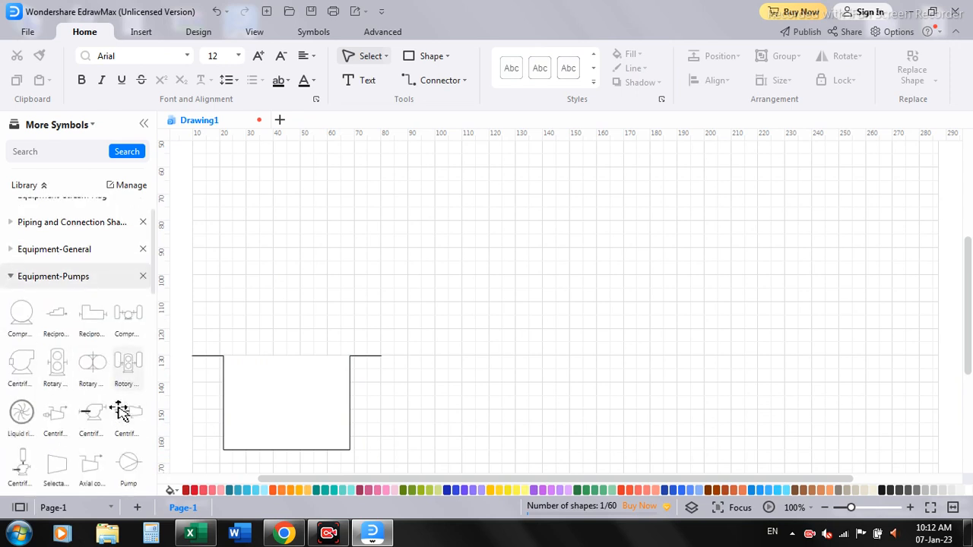
scroll(122, 437, "down", 1)
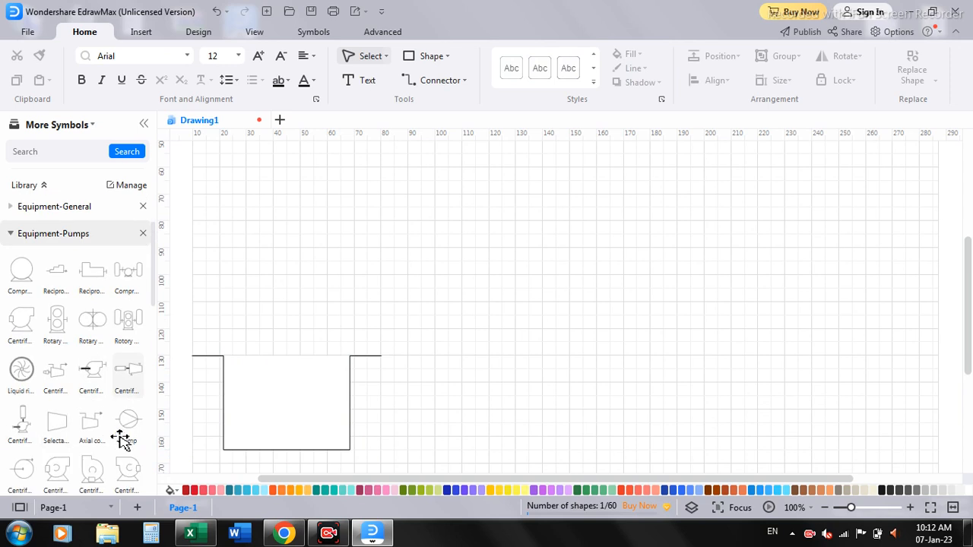
scroll(109, 380, "down", 3)
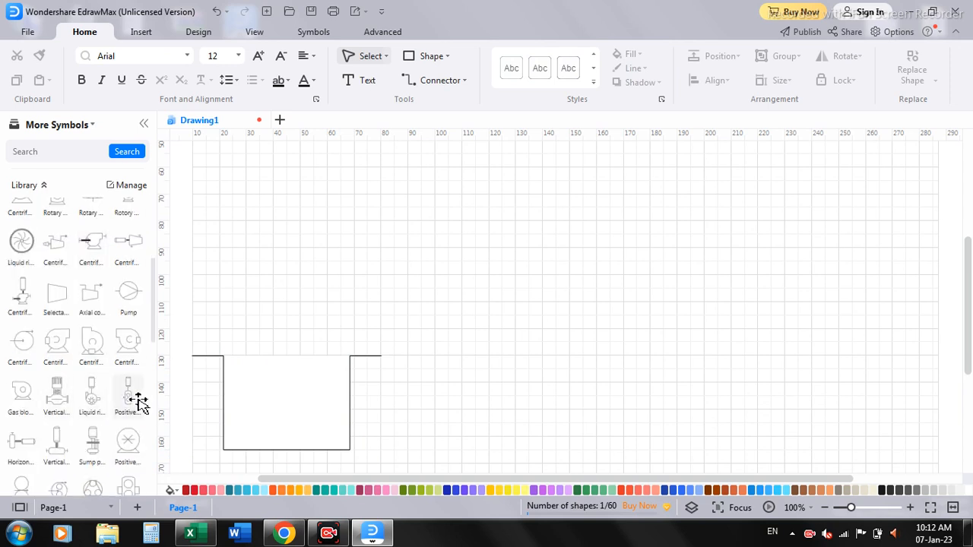
left_click_drag(88, 441, 333, 418)
left_click_drag(340, 369, 338, 422)
left_click(526, 372)
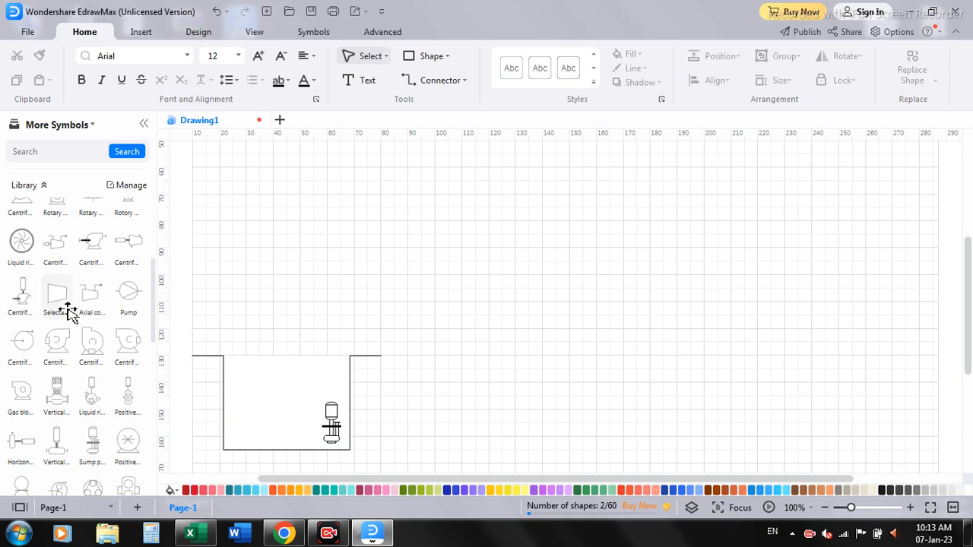
scroll(67, 312, "up", 2)
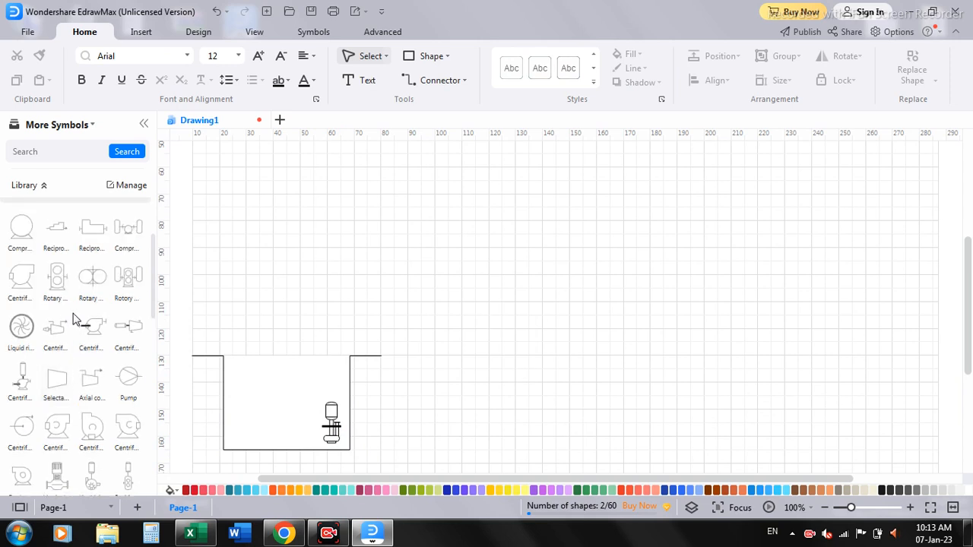
scroll(69, 313, "up", 3)
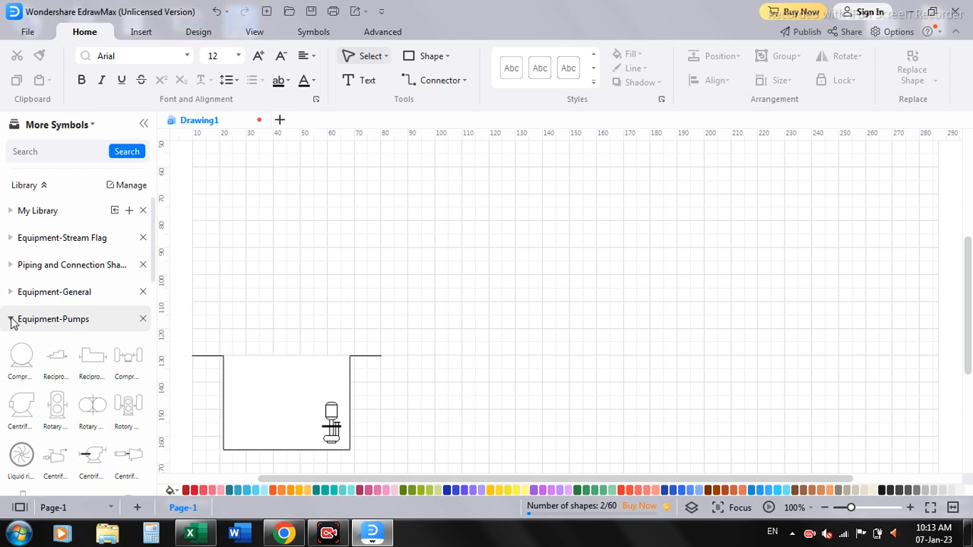
left_click(11, 320)
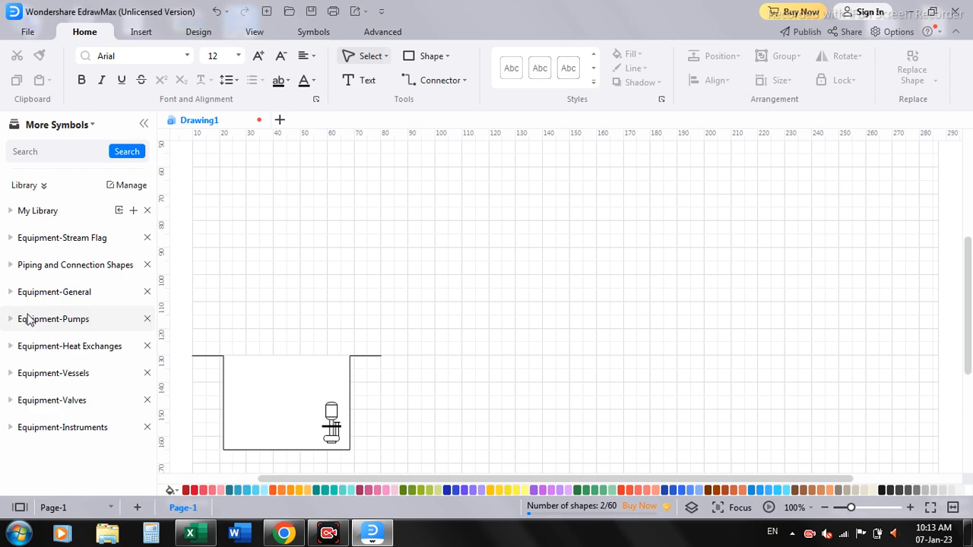
Search the symbols for "strainer" and place a basket strainer just to the right of the tank's upper edge
left_click(47, 157)
type("strainer")
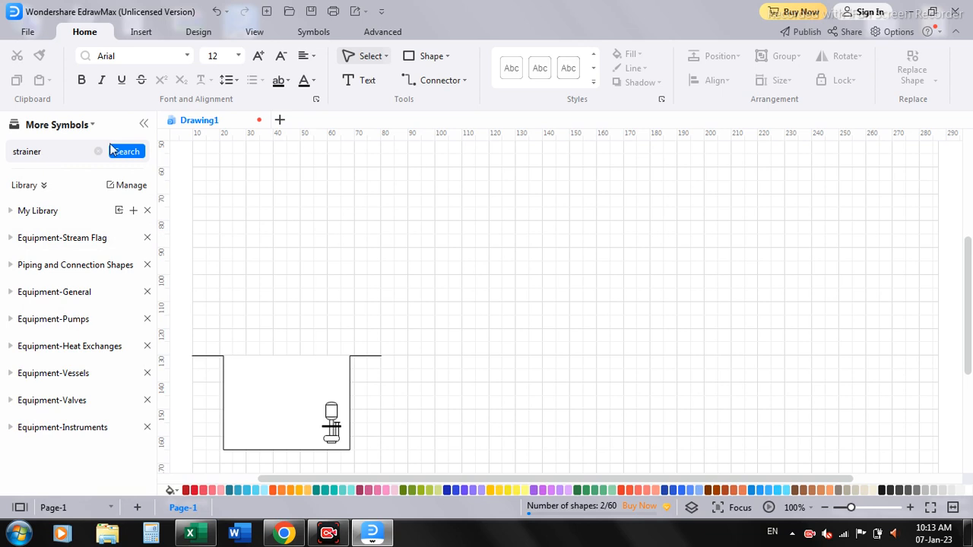
left_click(112, 151)
left_click_drag(137, 318, 405, 348)
left_click(424, 373)
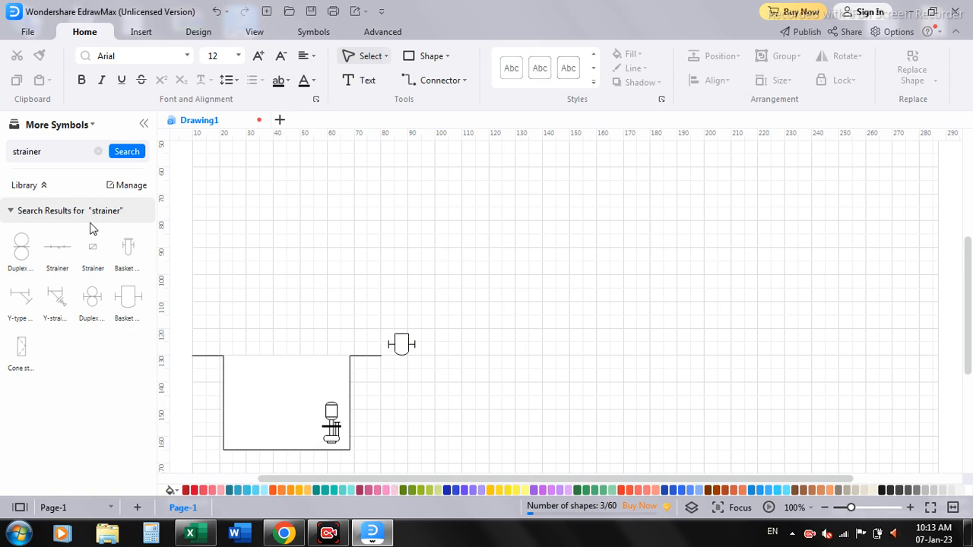
Collapse the strainer results and clear the symbol search
left_click(10, 213)
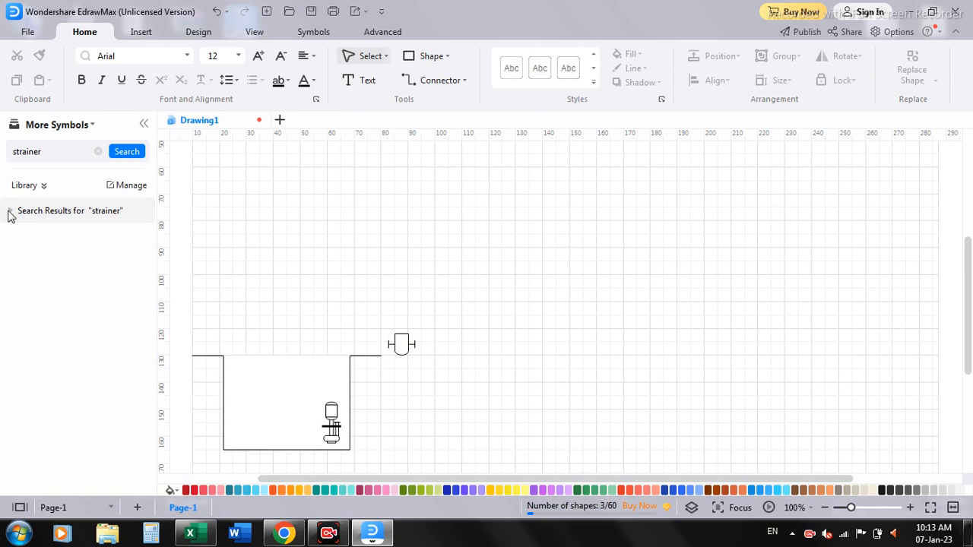
left_click(126, 185)
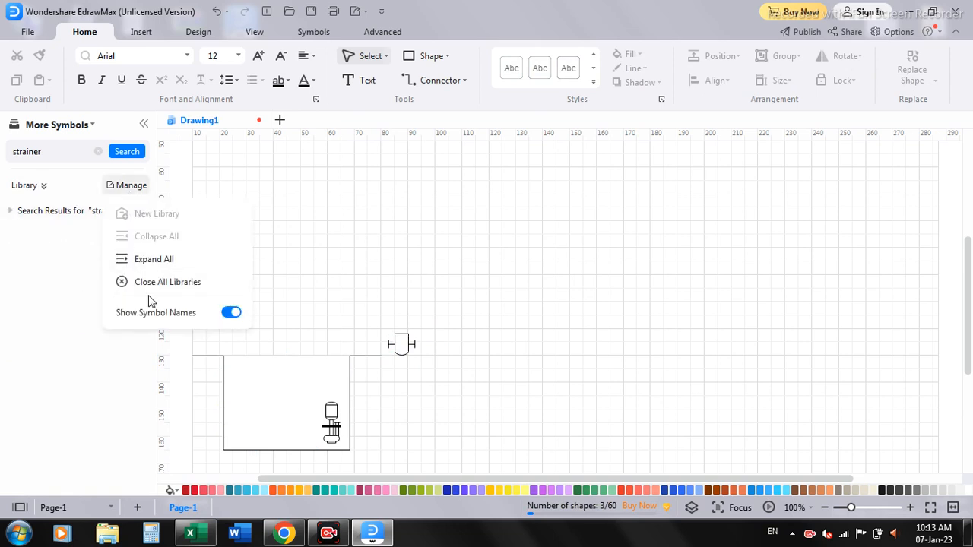
left_click(124, 152)
left_click(98, 151)
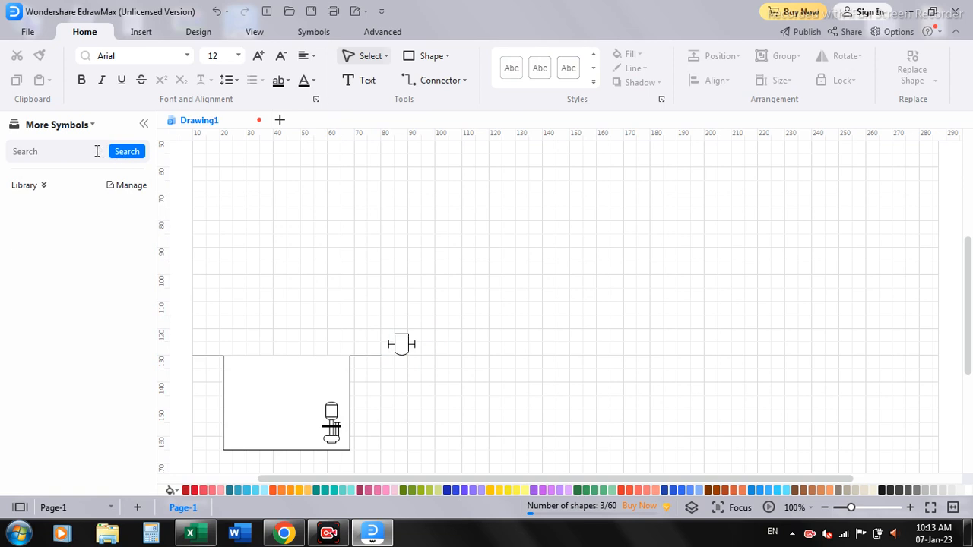
Look through the Engineering symbol categories, including Floor Plan, Industrial Automation and PID, for suitable piping symbols
left_click(61, 125)
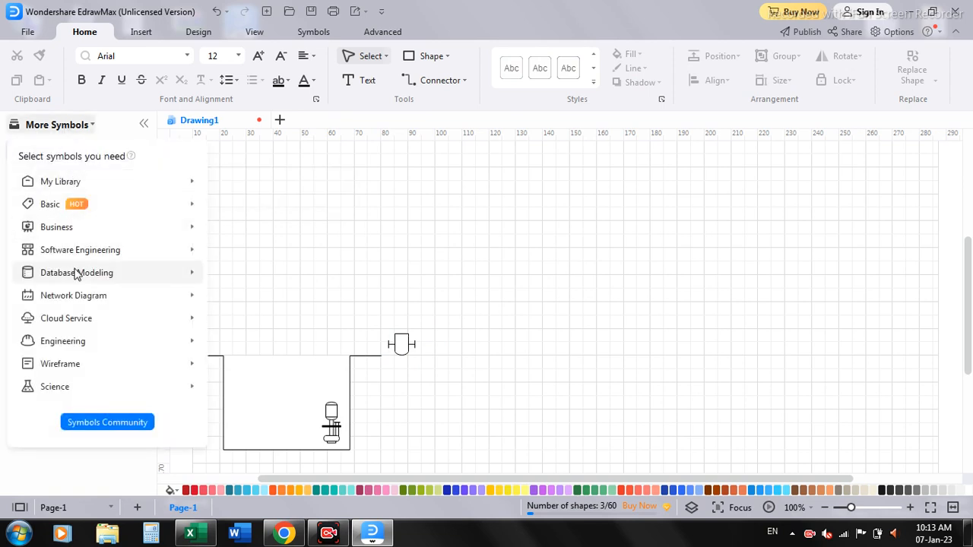
mouse_move(79, 303)
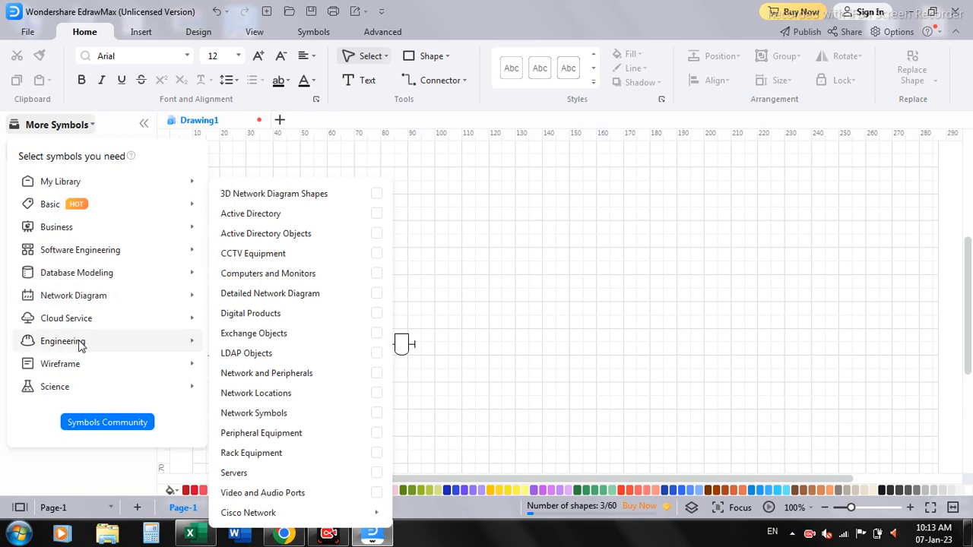
mouse_move(87, 346)
mouse_move(231, 348)
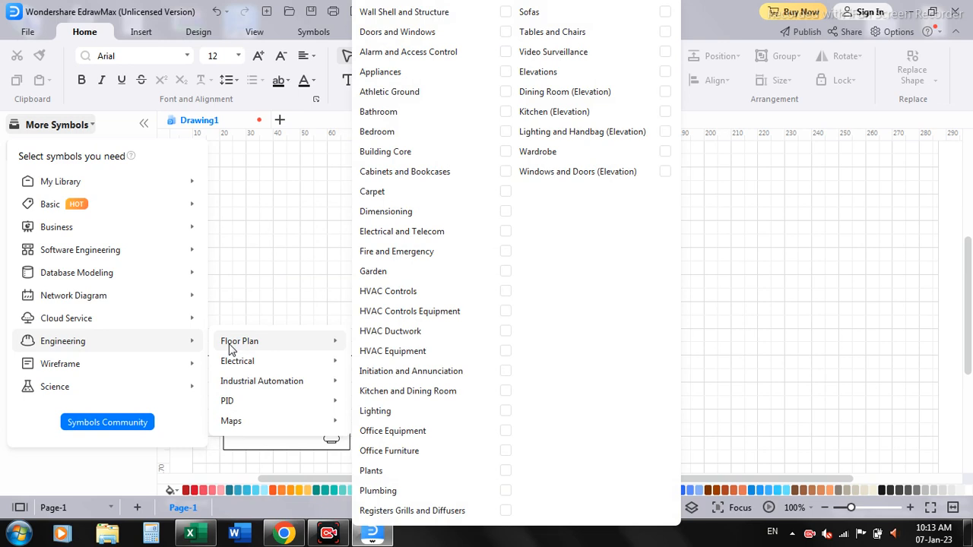
mouse_move(241, 388)
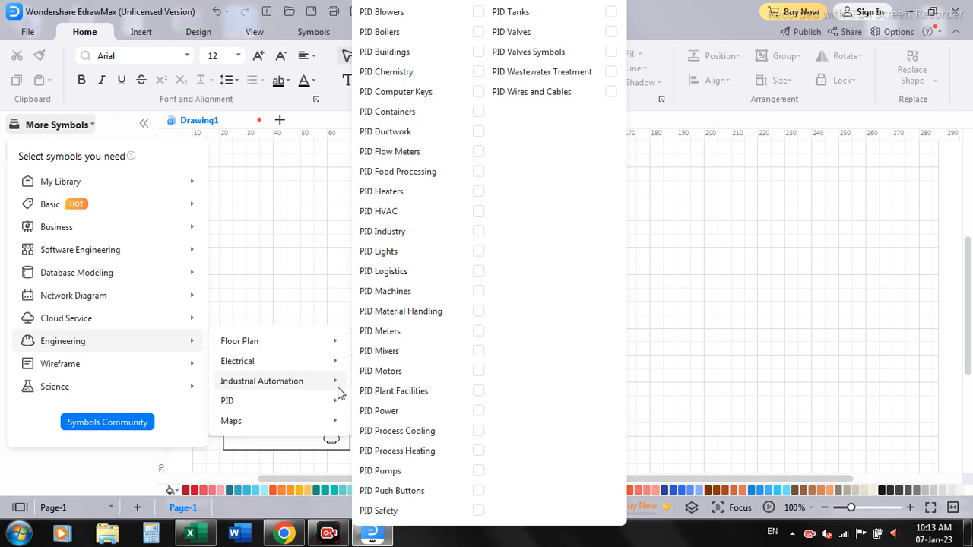
mouse_move(395, 351)
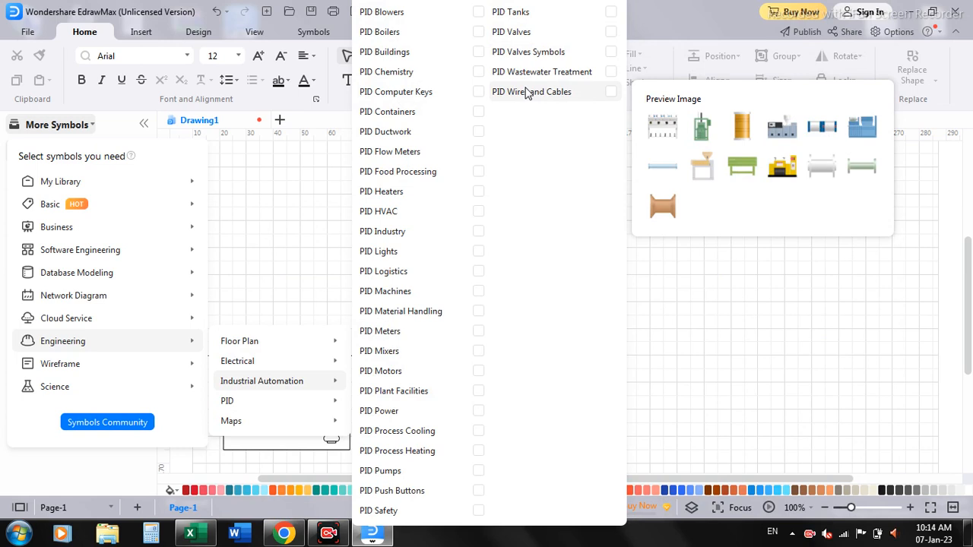
mouse_move(256, 404)
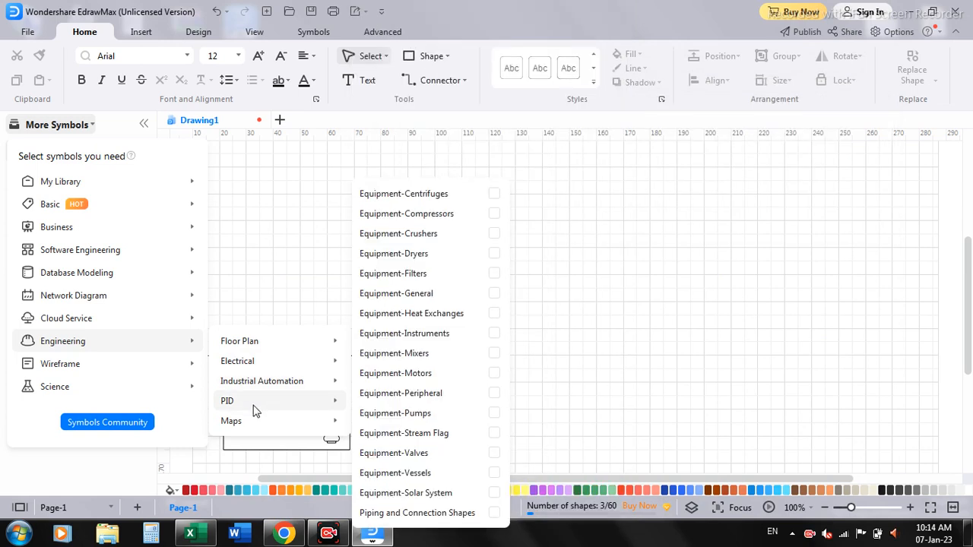
left_click(85, 131)
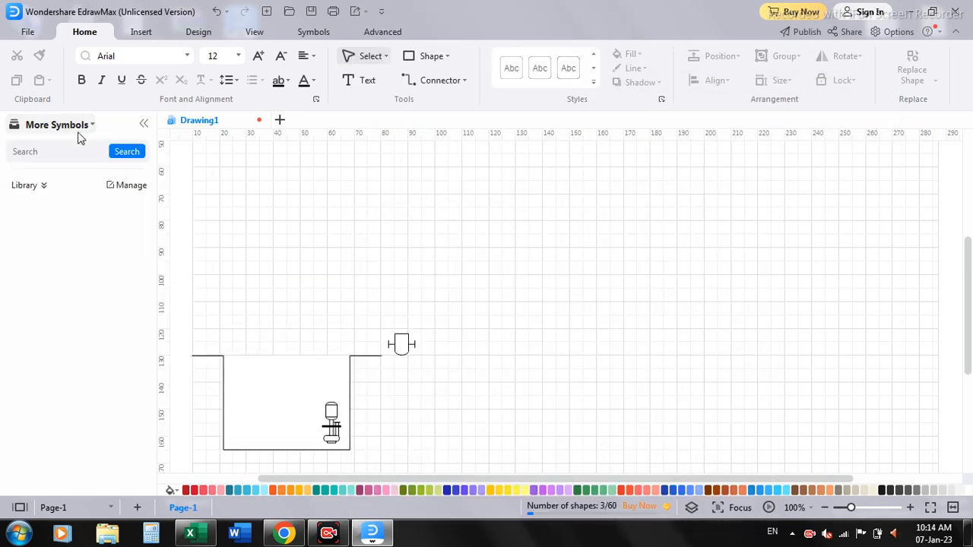
Search the symbol library for "piping"
left_click(46, 153)
type("piping")
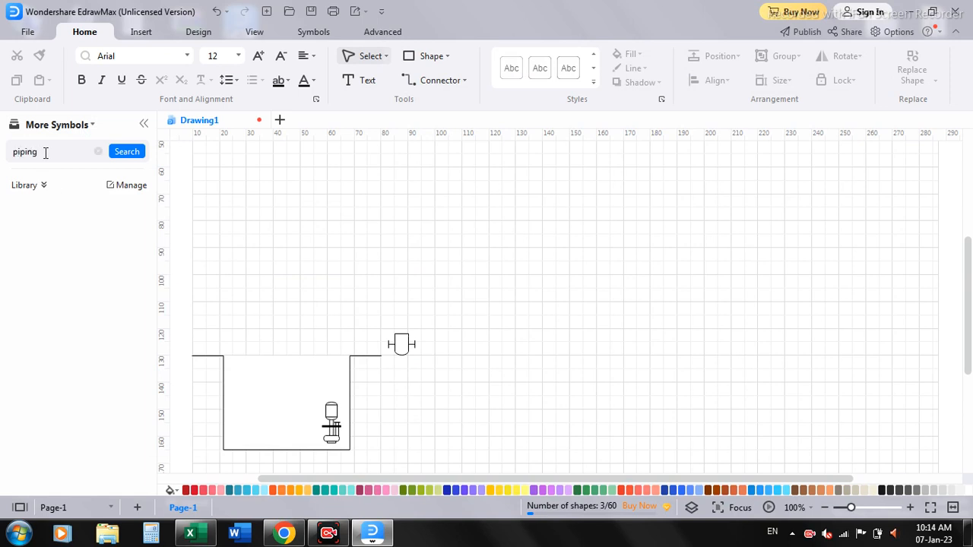
left_click(122, 155)
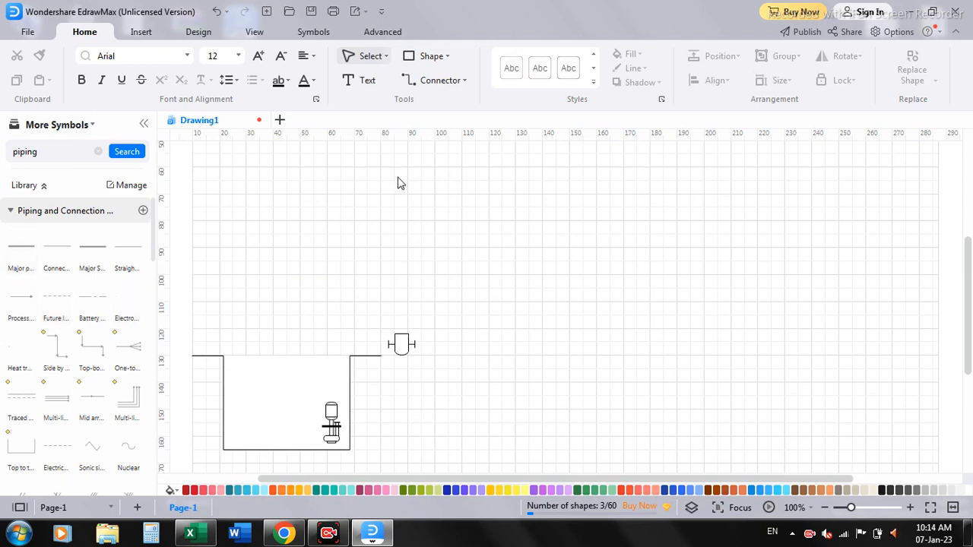
Draw a right-angle connector from the top of the sump pump to the inlet of the basket strainer
left_click(443, 81)
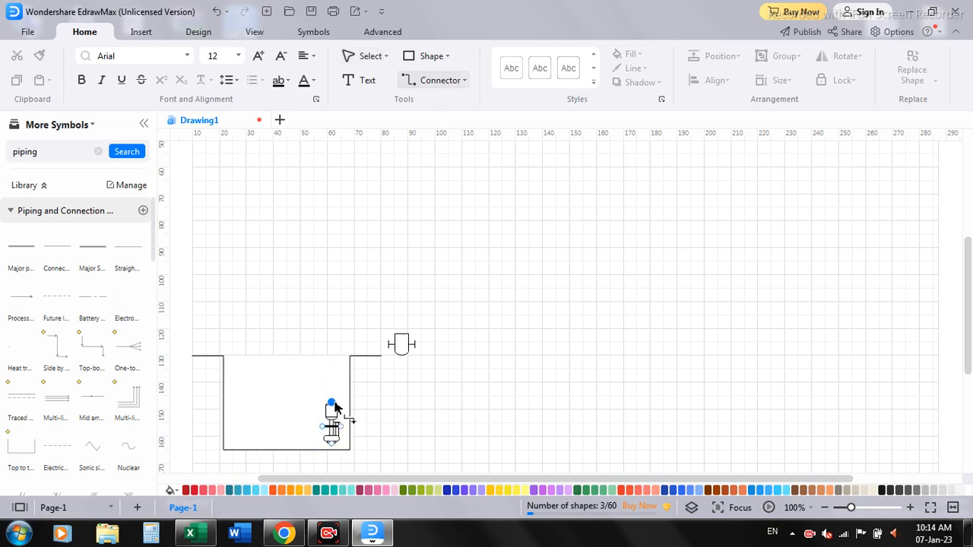
mouse_move(334, 407)
left_mouse_down()
mouse_move(337, 374)
mouse_move(388, 344)
left_mouse_up()
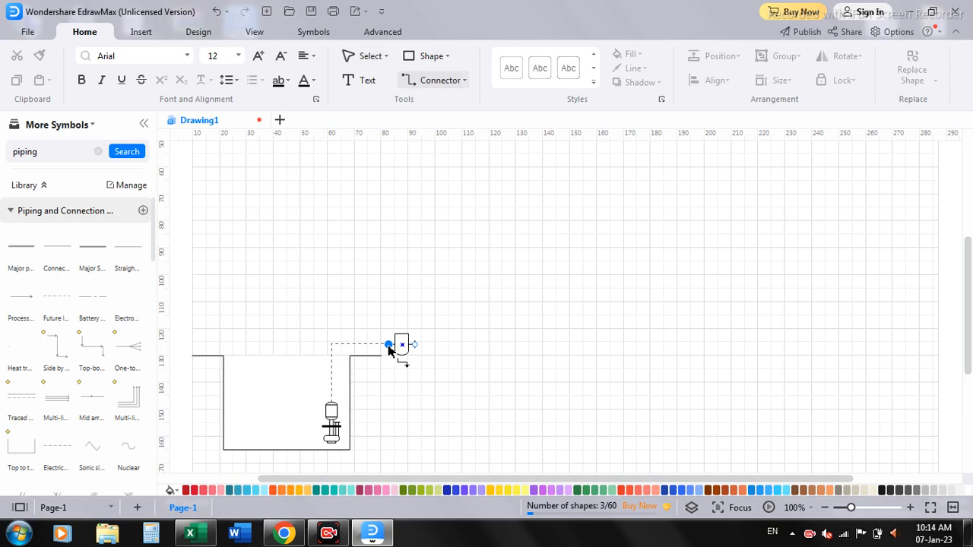
left_click(490, 369)
Draw a branch connector from the pump's vertical discharge line back down into the tank, with its start aligned on that line
left_click(423, 86)
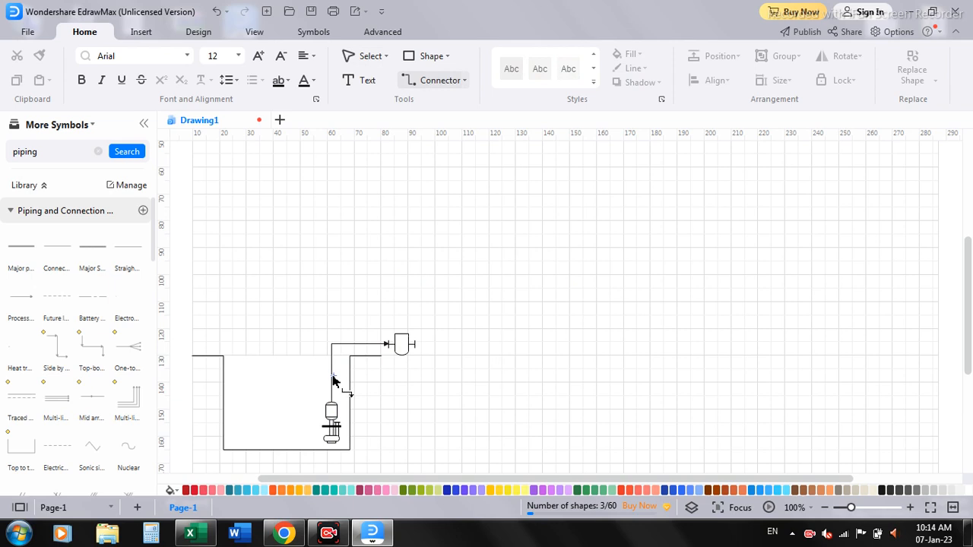
left_click_drag(332, 377, 267, 406)
left_click(479, 396)
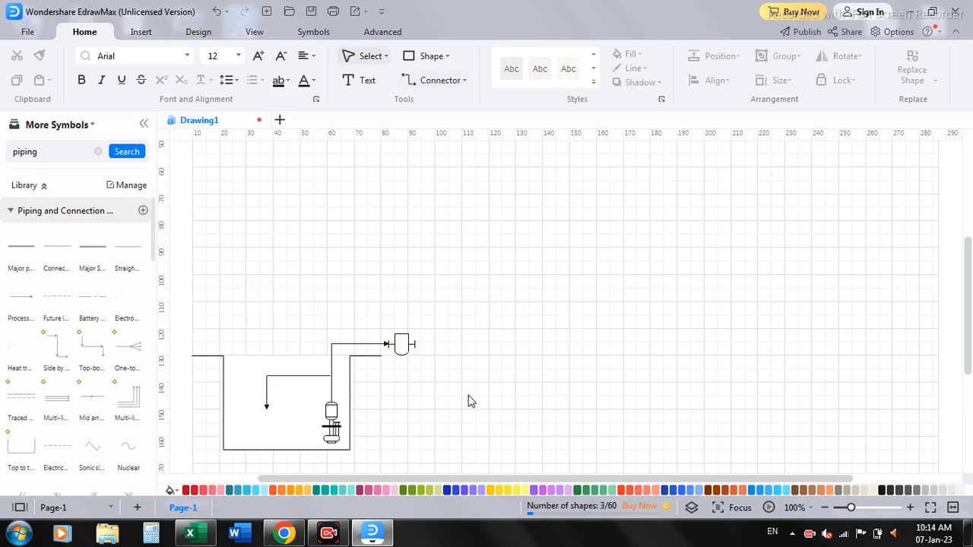
left_click(325, 376)
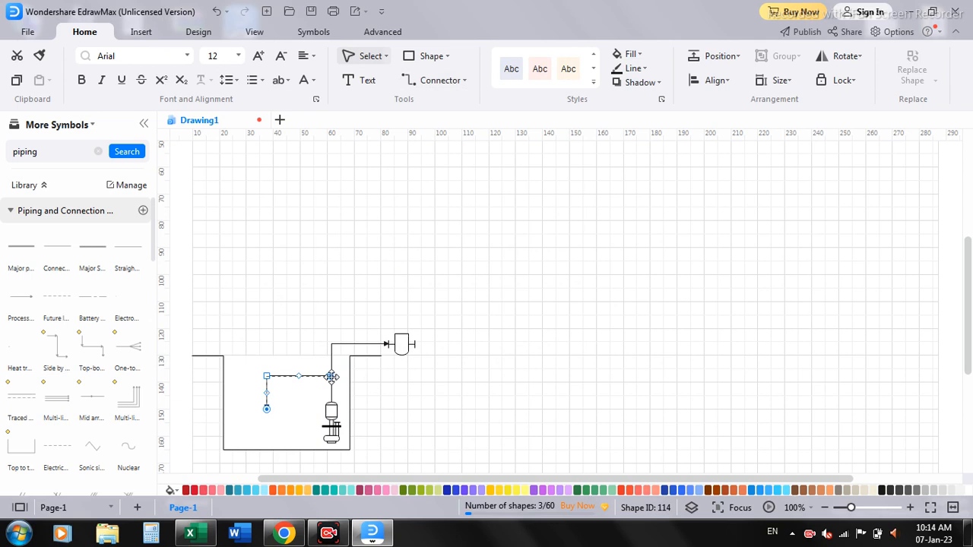
left_click(454, 431)
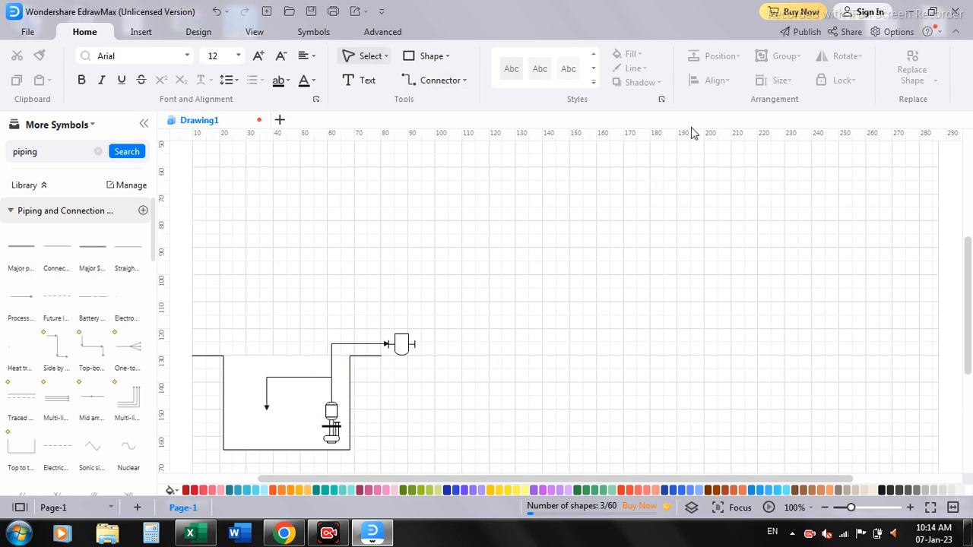
Search the symbols for "rotameter" and place an enlarged rotameter above and slightly right of the basket strainer
left_click(98, 152)
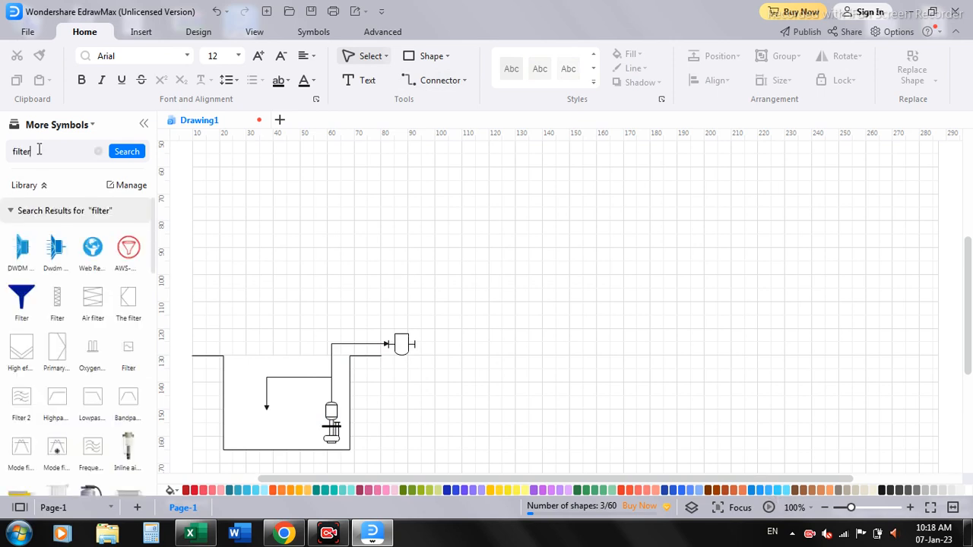
double_click(39, 149)
type("rotame")
key("Return")
left_click_drag(19, 258, 442, 280)
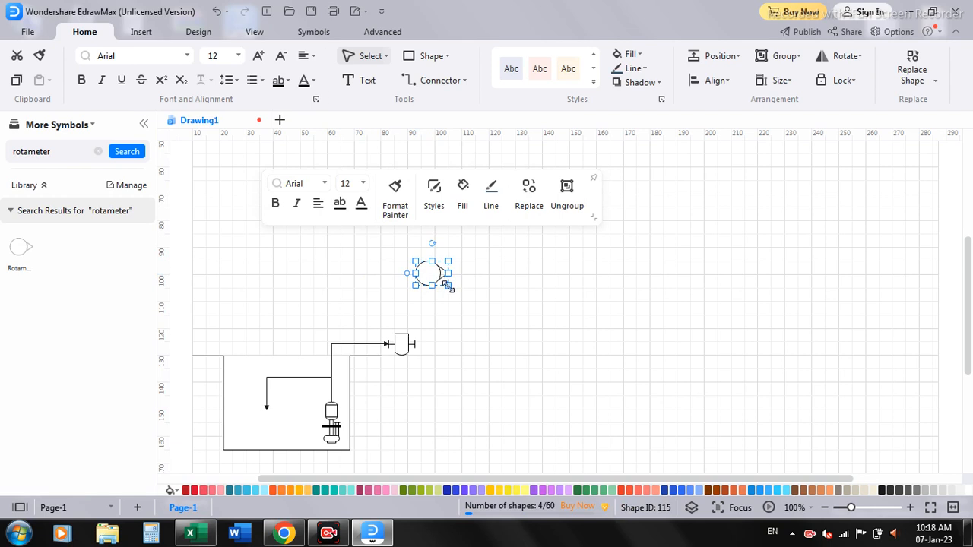
left_click(362, 342)
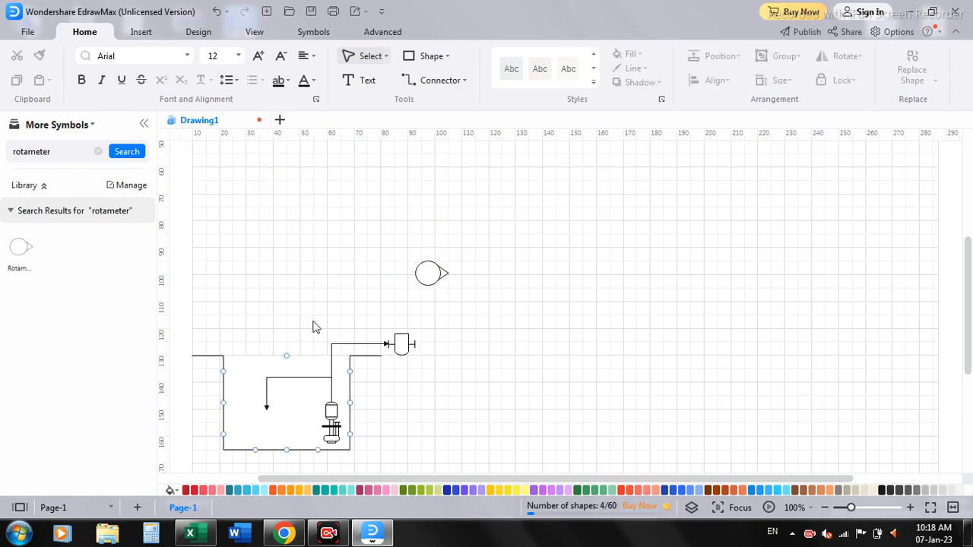
Connect the outlet of the basket strainer to the underside of the rotameter
left_click(431, 80)
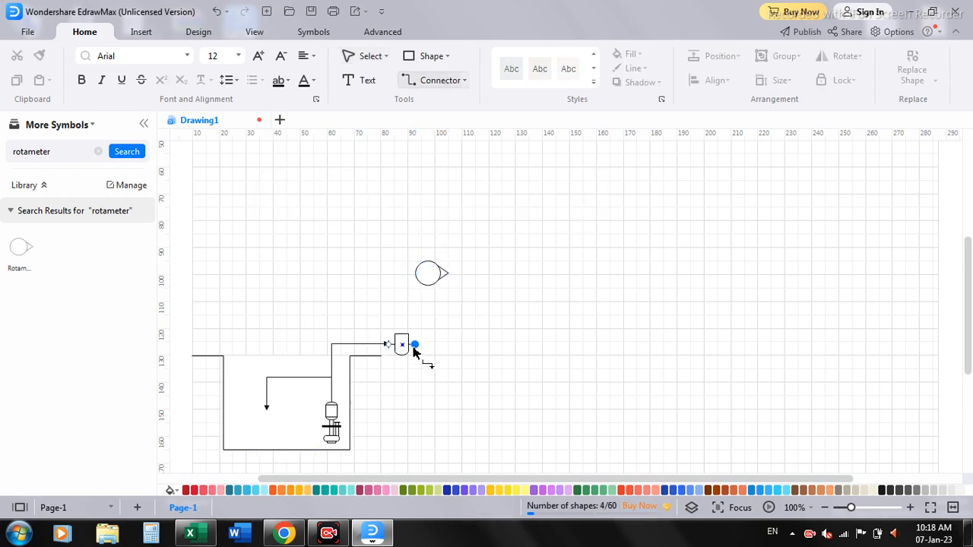
left_click_drag(415, 346, 428, 295)
left_click(475, 348)
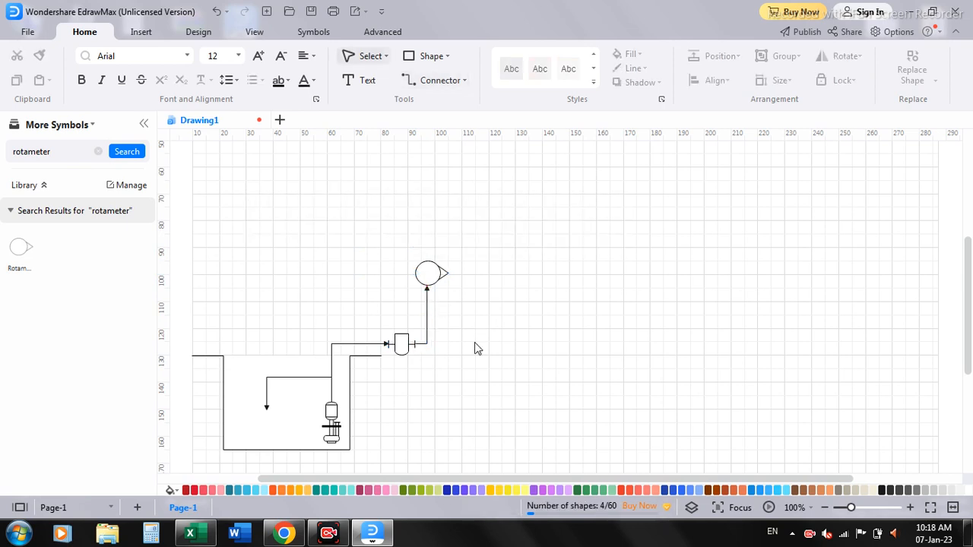
Draw a bypass connector over the strainer from its inlet line to the rotameter's vertical line, and shift the bypass start closer to the strainer
left_click(424, 80)
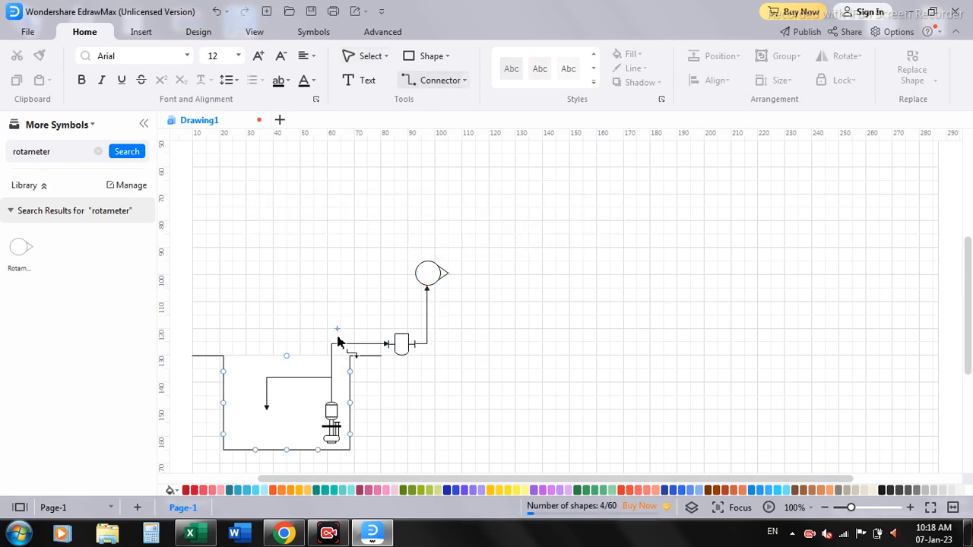
left_click_drag(355, 343, 427, 323)
left_click(437, 357)
left_click(358, 334)
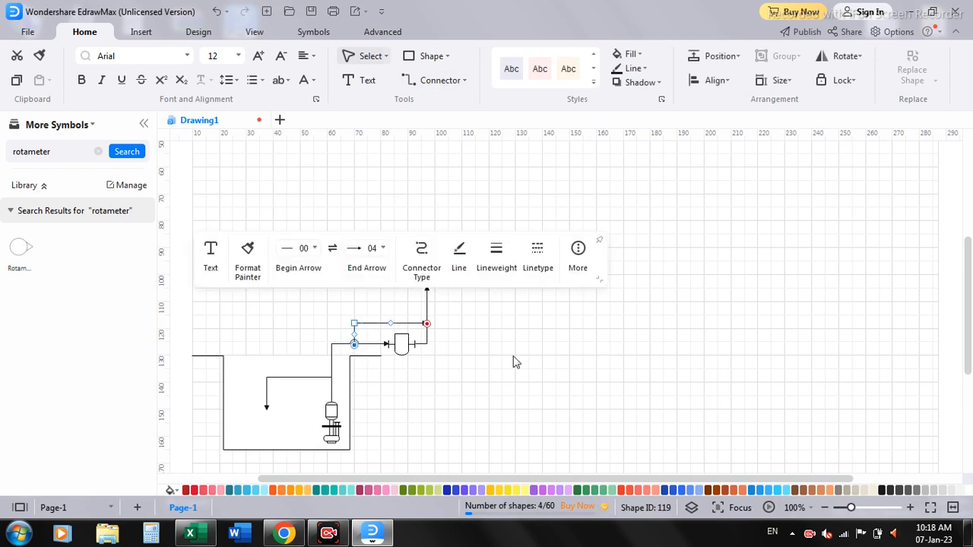
left_click(514, 377)
left_click(359, 339)
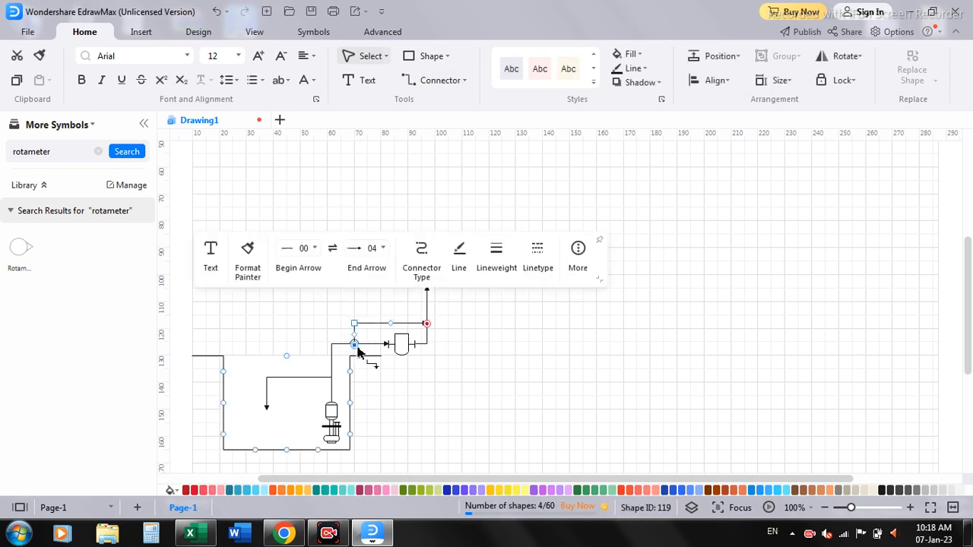
left_click_drag(363, 343, 373, 342)
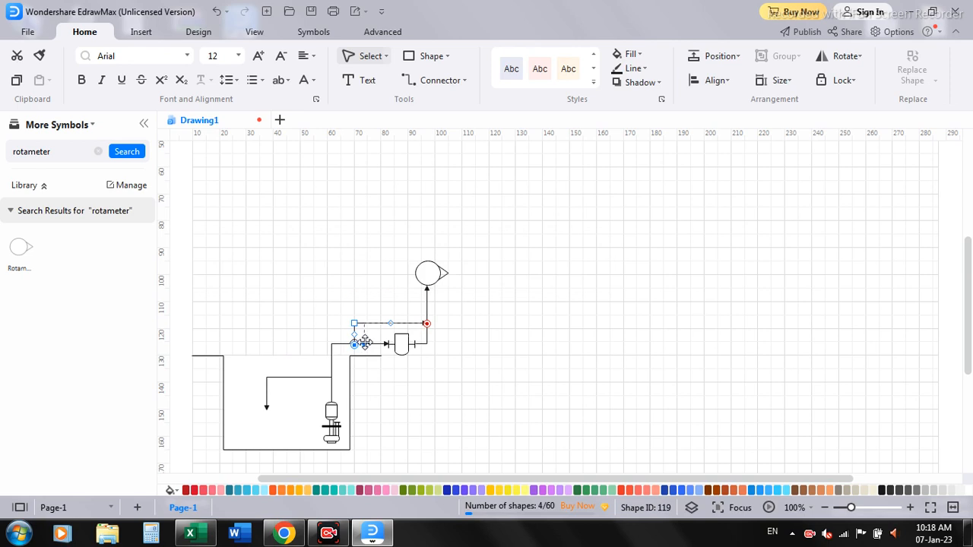
left_click(514, 400)
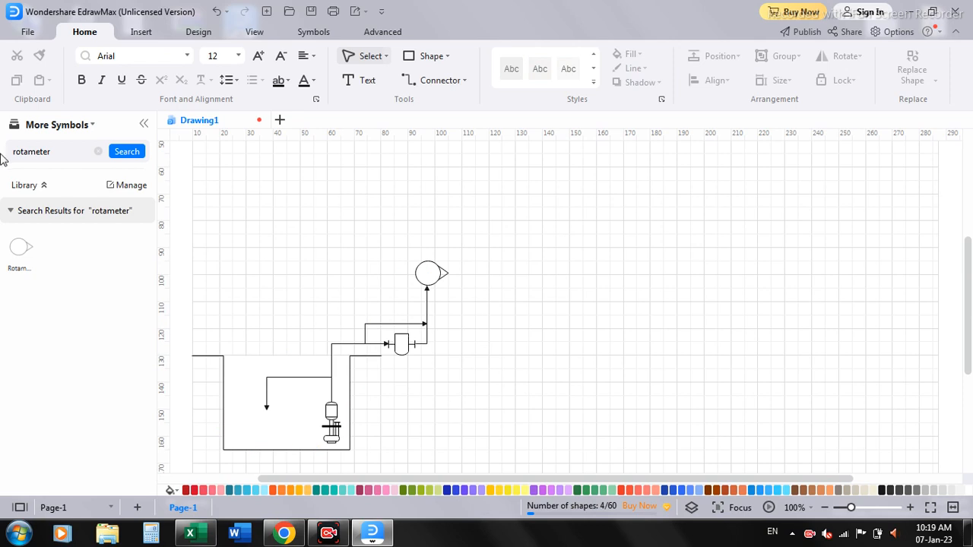
Search for "clarifier", place a plate clarifier right of the rotameter, and enlarge it to about 45 wide by 60 high on the rulers
left_click(98, 153)
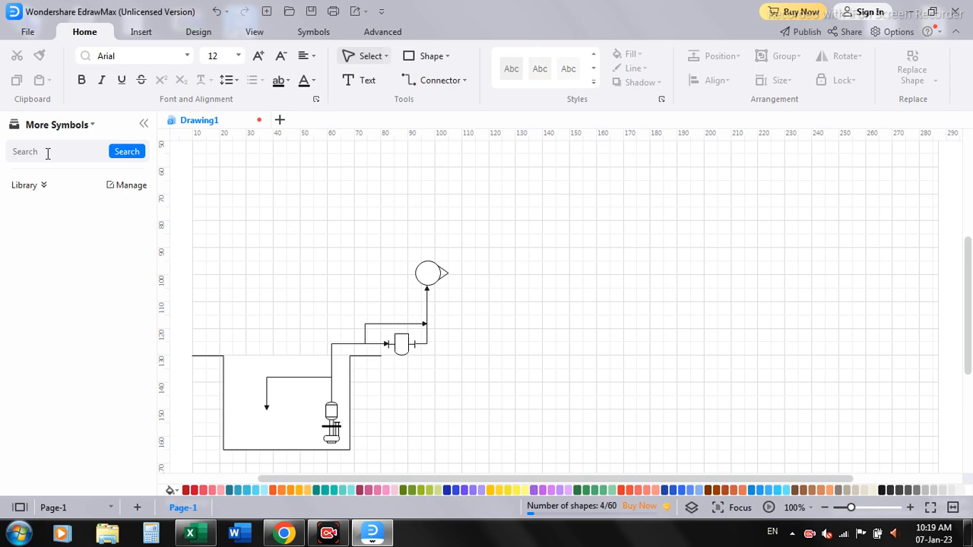
type("clarifier")
key("Return")
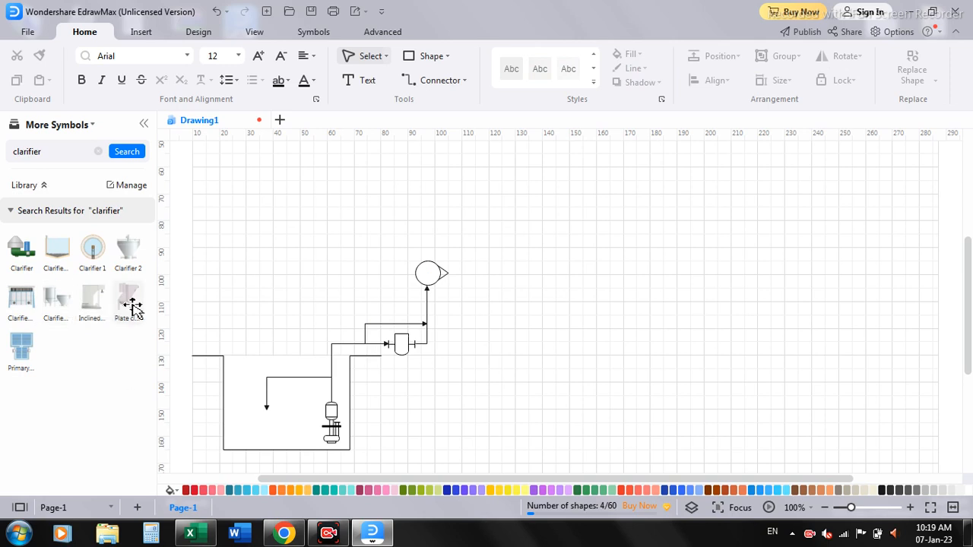
left_click_drag(132, 306, 550, 312)
left_click_drag(582, 247, 625, 207)
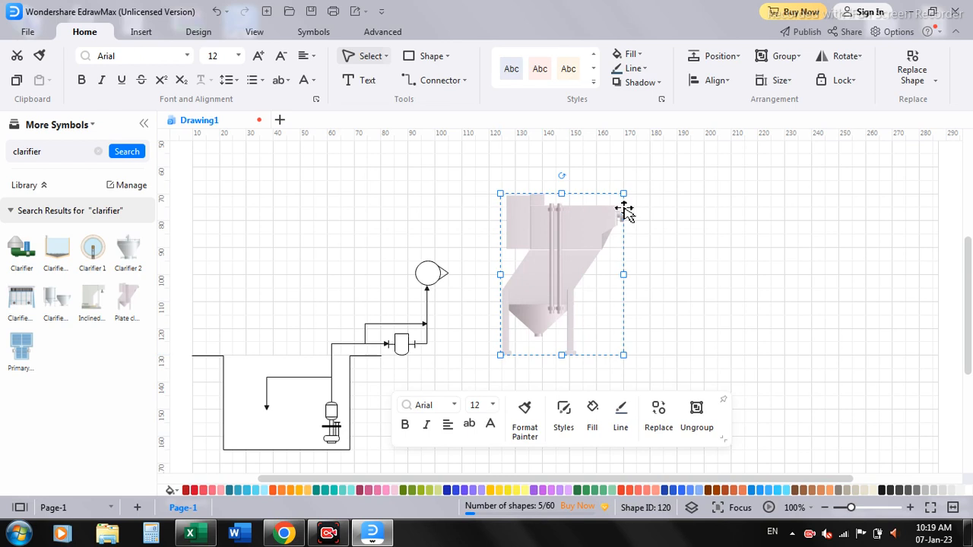
left_click_drag(571, 260, 547, 263)
Draw a connector from the top of the rotameter up and over to the top of the plate clarifier
left_click(420, 241)
left_click(402, 82)
left_click_drag(428, 262, 533, 199)
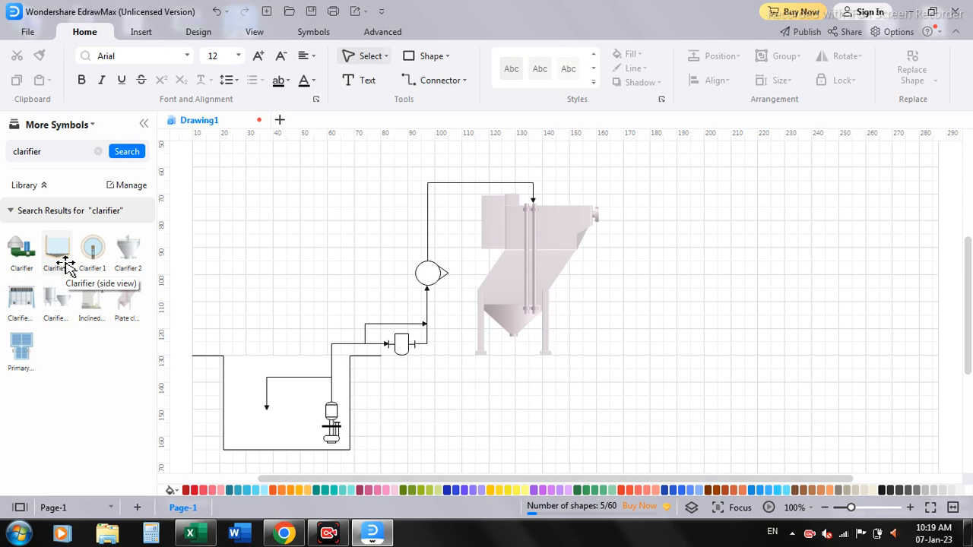
Duplicate the open tank and place the copy directly beneath the plate clarifier, level with the original tank
left_click(249, 450)
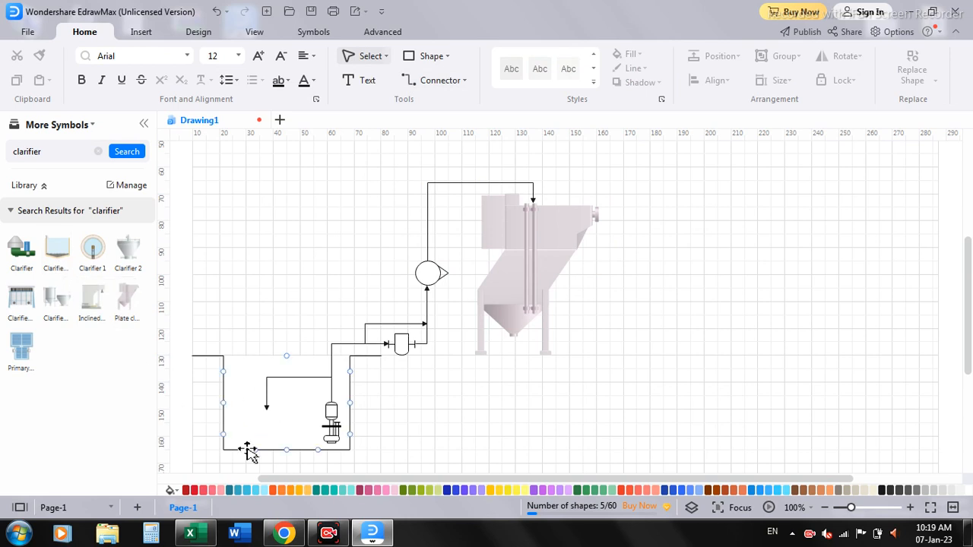
left_click(249, 450)
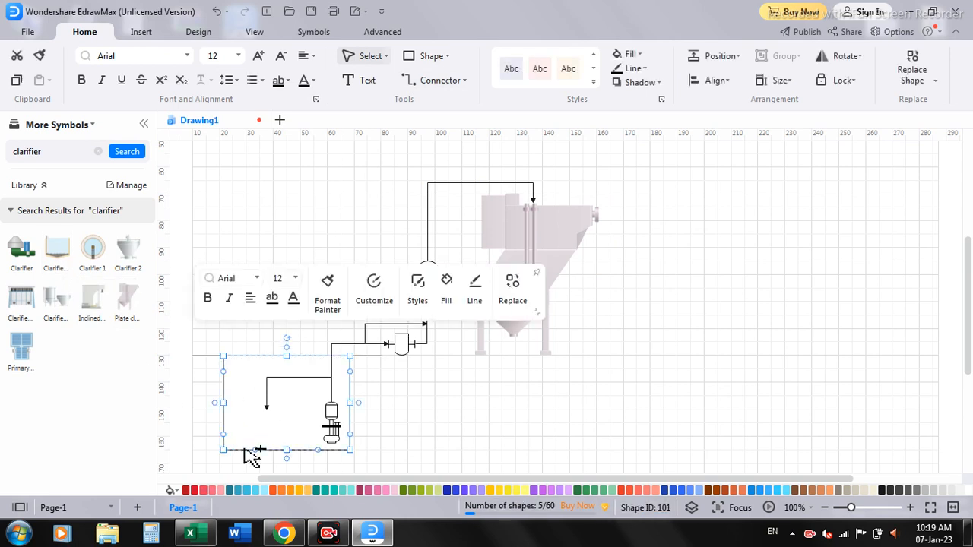
key("ctrl+d")
left_click_drag(373, 435, 581, 409)
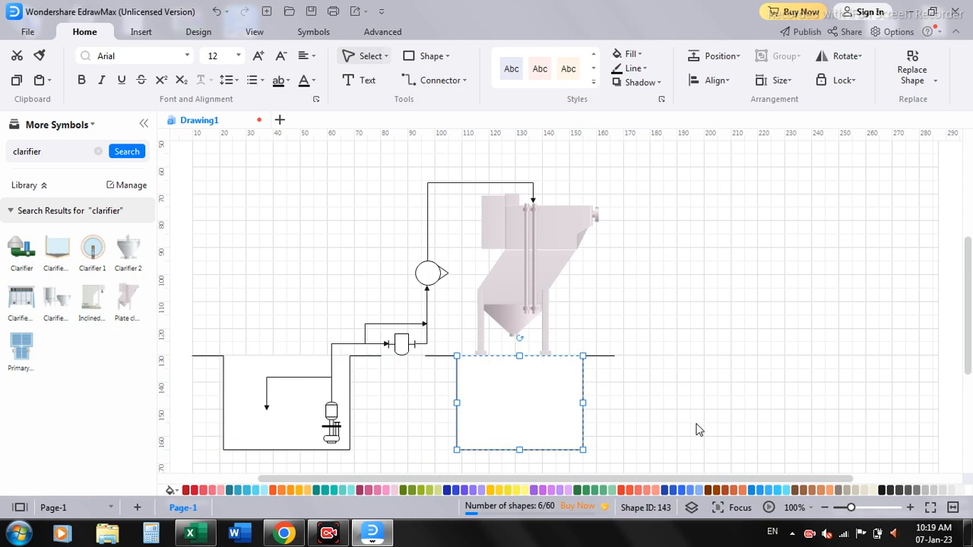
left_click(728, 431)
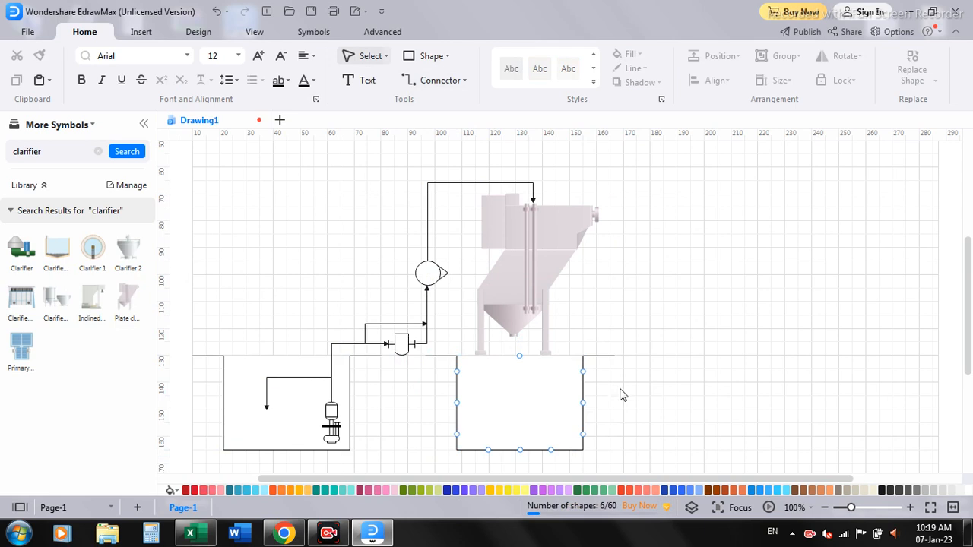
Draw a straight connector from the plate clarifier's hopper outlet down into the second tank
left_click(435, 83)
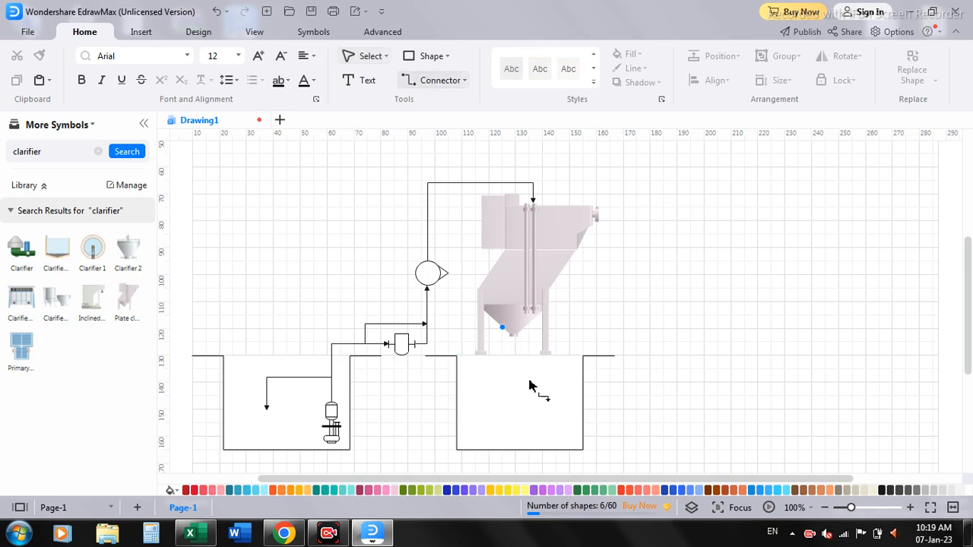
left_click_drag(511, 337, 515, 391)
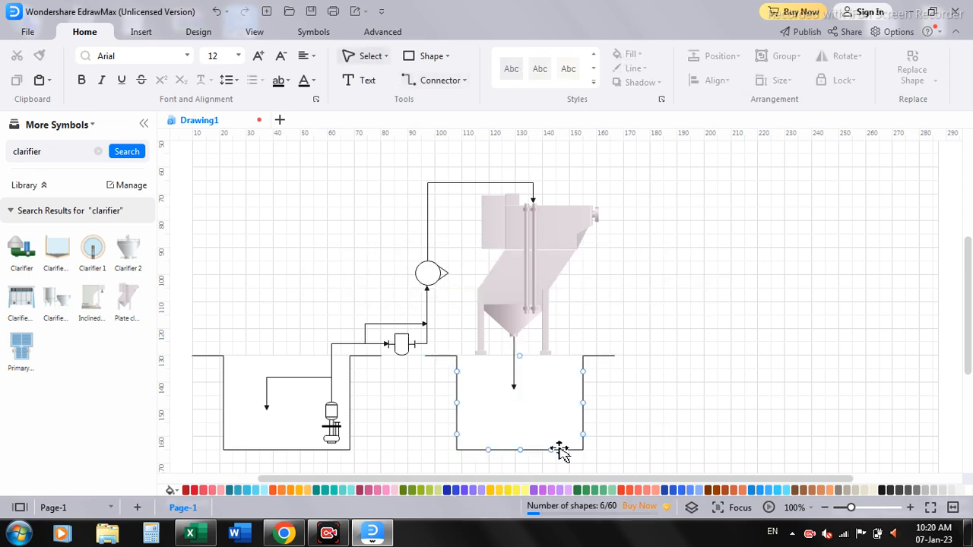
Shift the second open tank right by about 12 on the ruler, keeping it level with the first tank
left_click_drag(561, 450, 593, 450)
left_click(694, 434)
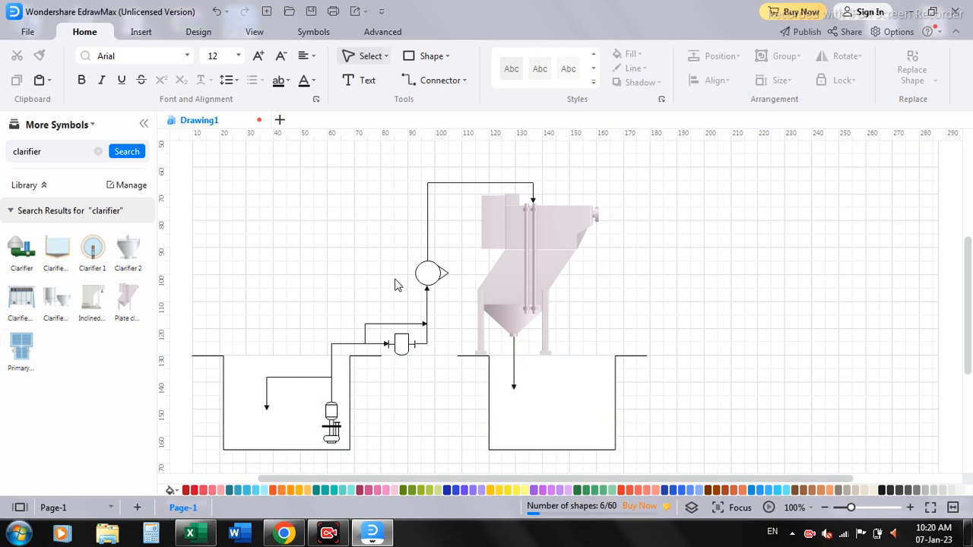
Clear the clarifier search and load the PID Pumps symbol library from the Industrial Automation category
left_click(99, 151)
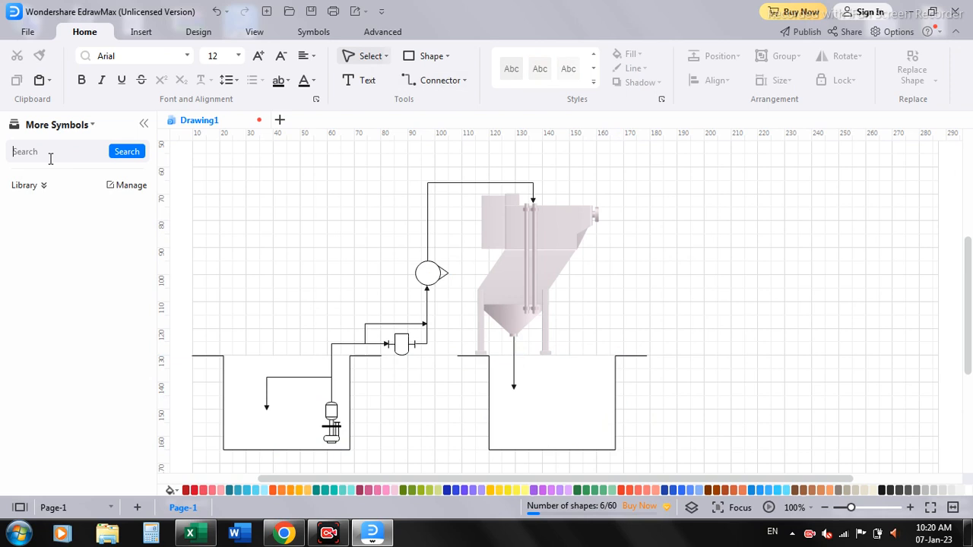
left_click(127, 190)
left_click(92, 125)
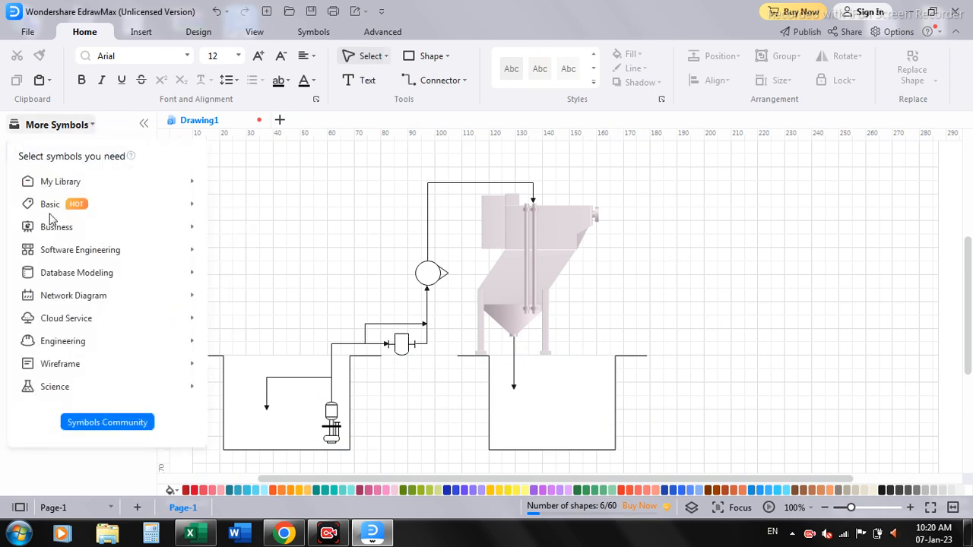
mouse_move(96, 343)
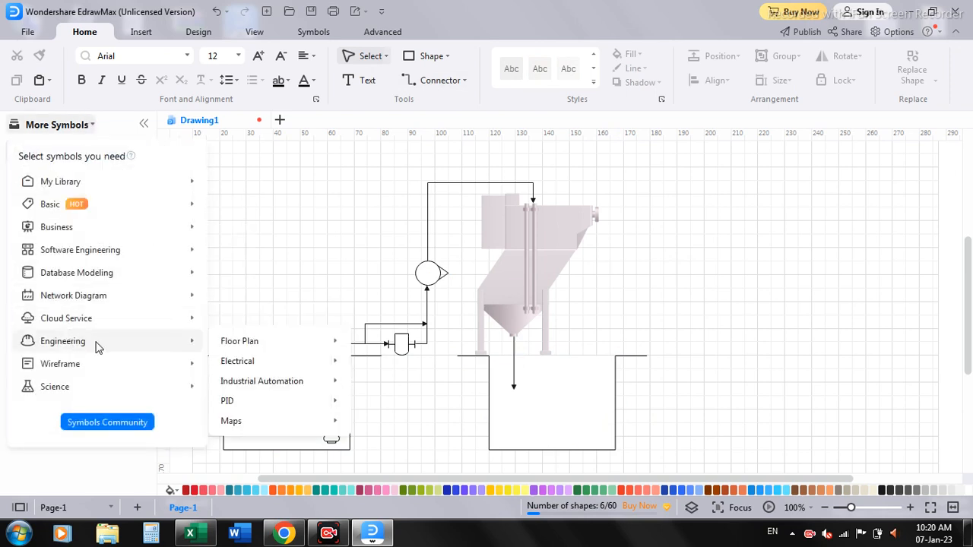
mouse_move(254, 388)
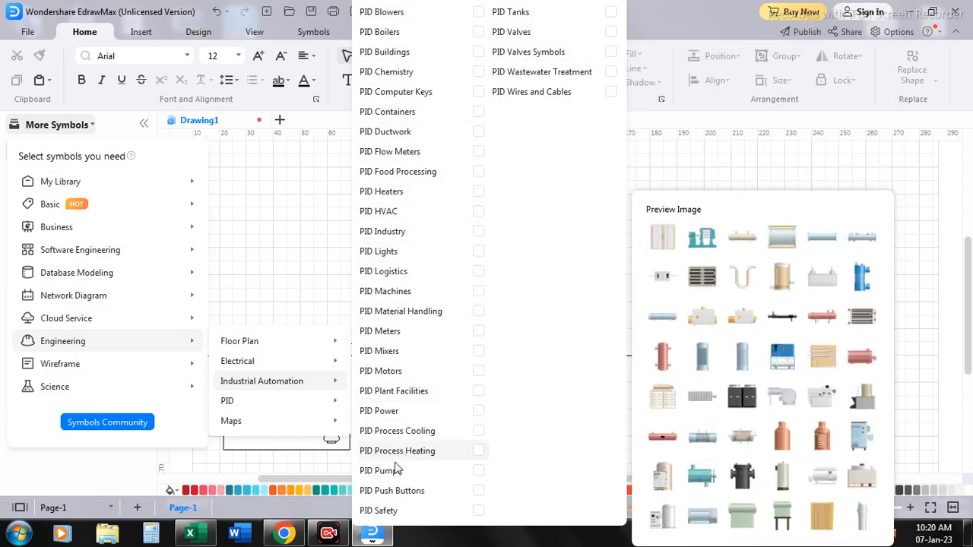
left_click(478, 470)
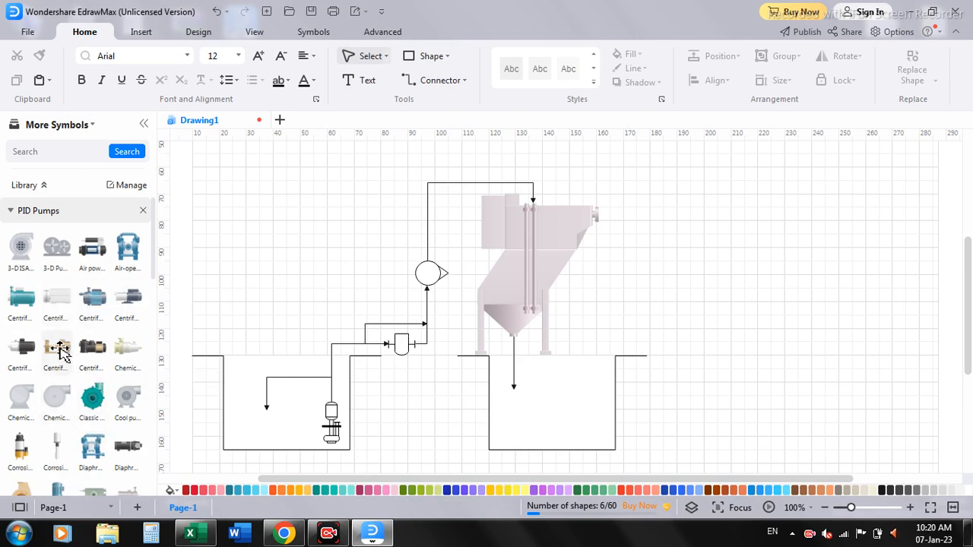
Place a centrifugal pump about 18 wide by 10 high on the second tank's right ground line and duplicate it directly above
left_click_drag(24, 353, 703, 336)
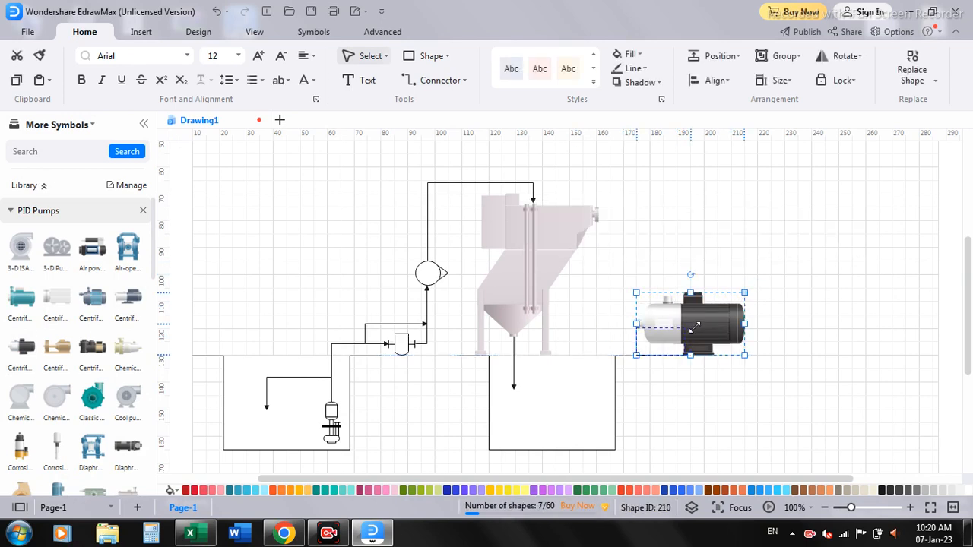
key("ctrl+z")
left_click(735, 346)
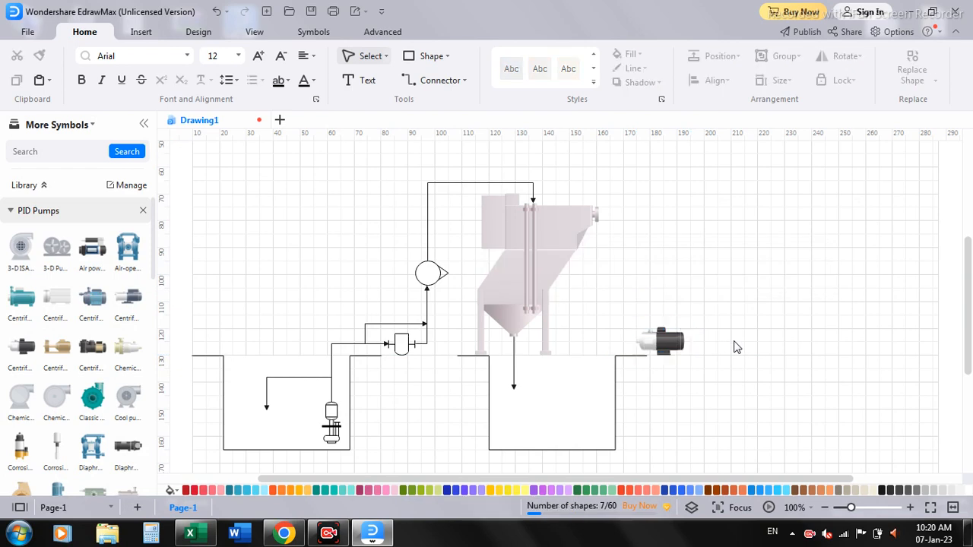
left_click(671, 346)
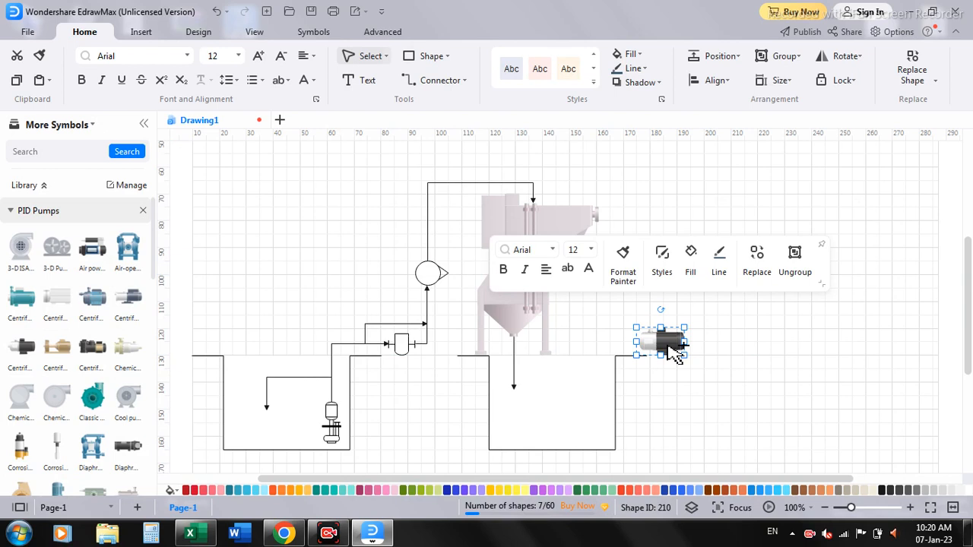
key("ctrl+d")
left_click_drag(688, 368, 669, 309)
left_click(756, 361)
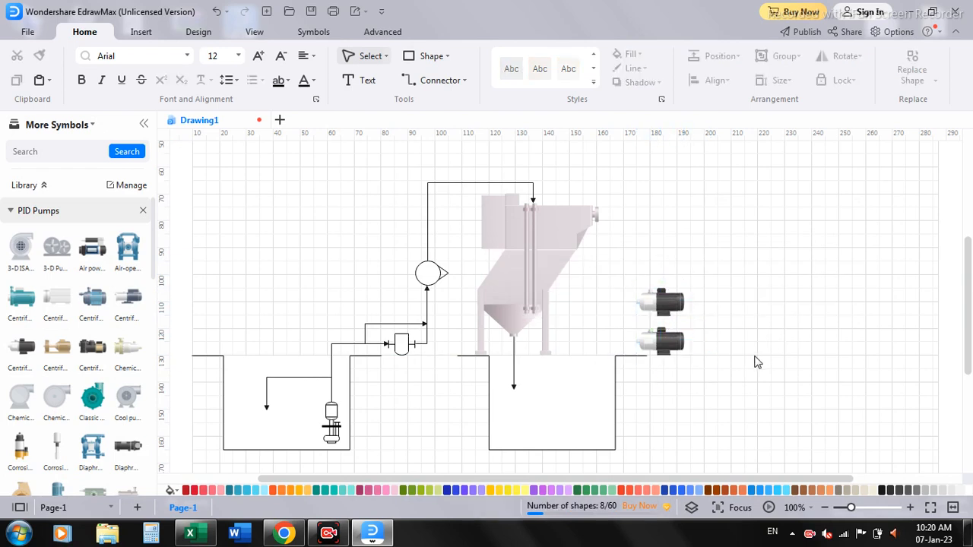
Draw a suction connector from inside the second tank to the lower pump's inlet, and branch another from it to the upper pump's inlet
left_click(430, 80)
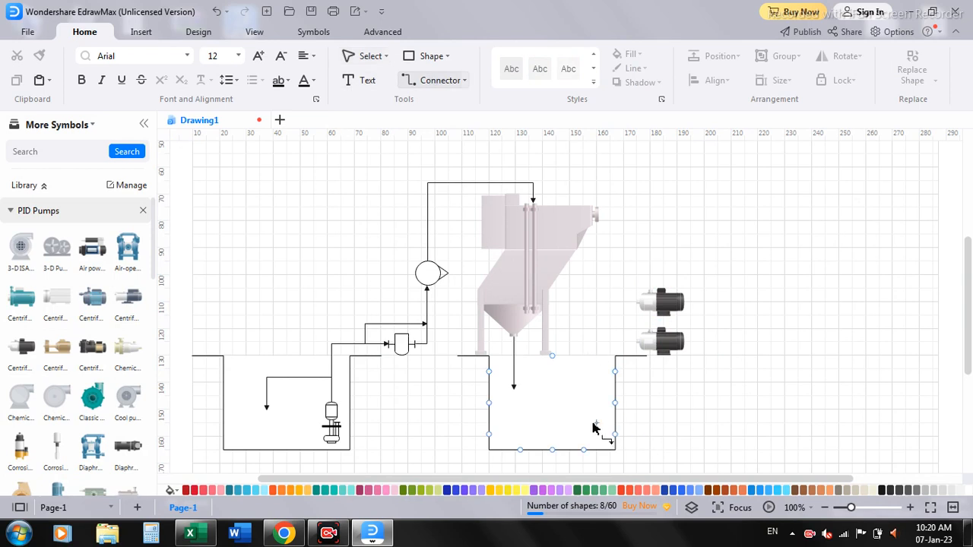
left_click_drag(584, 422, 634, 342)
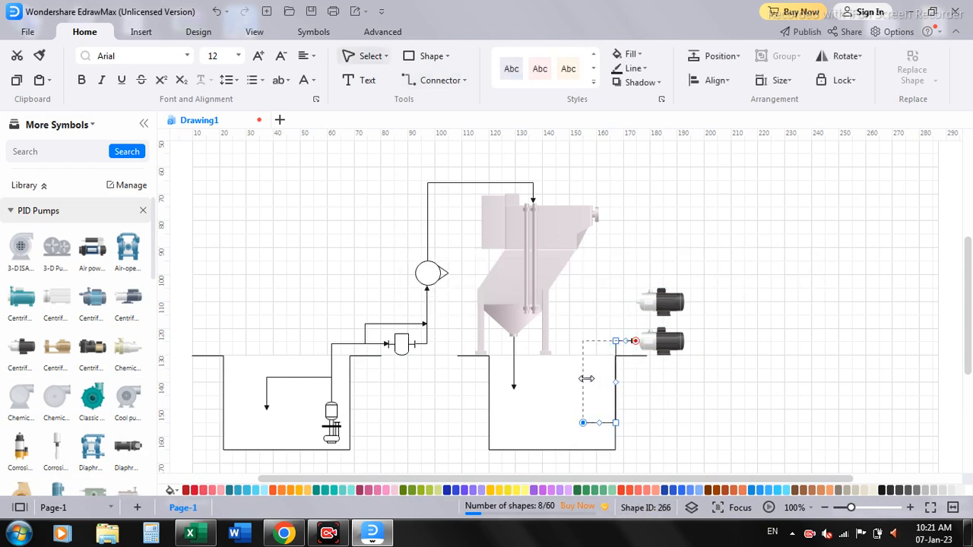
left_click(685, 406)
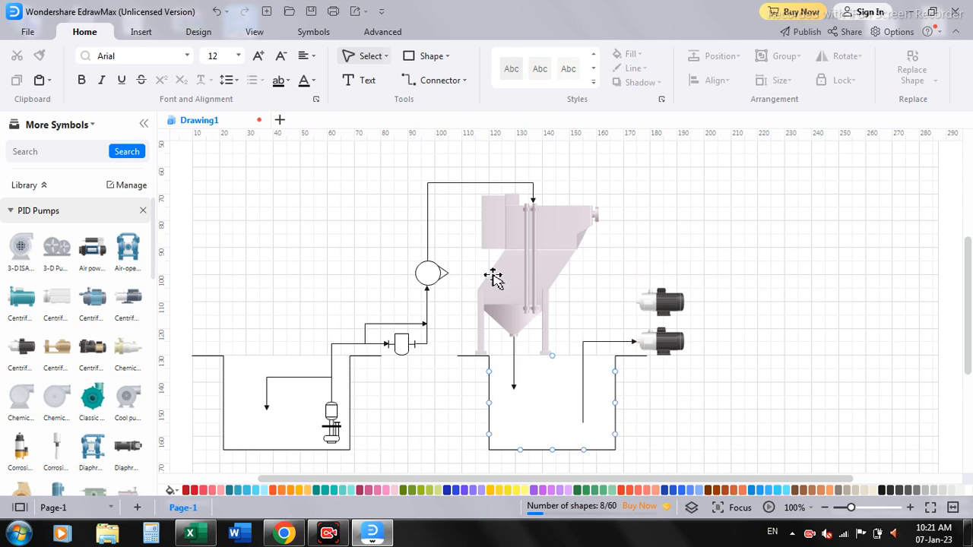
left_click(428, 81)
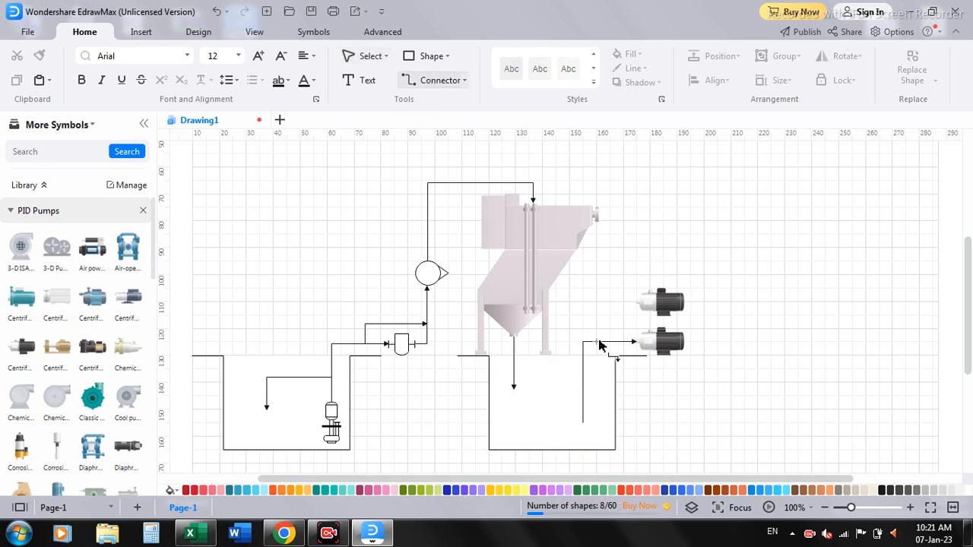
left_click_drag(584, 348, 637, 308)
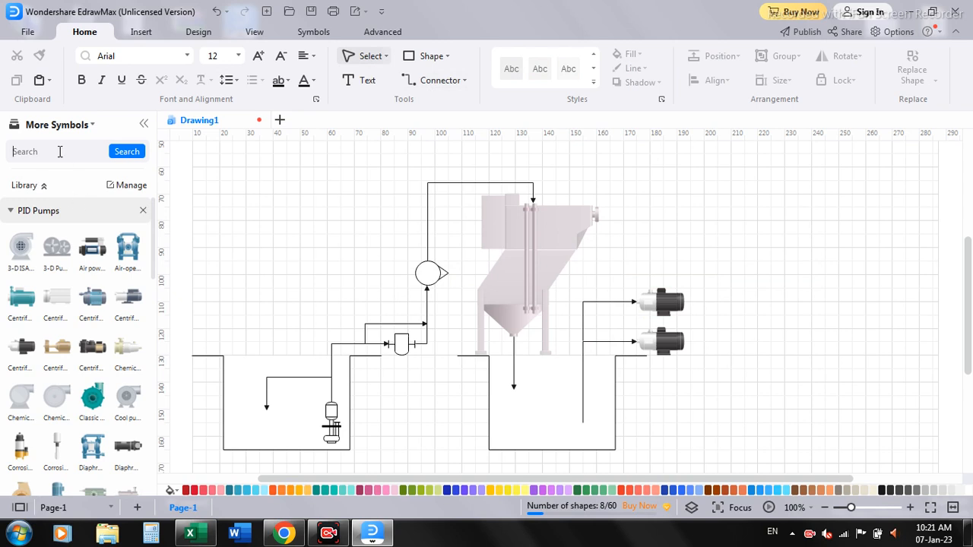
Search for "carbon absorber", place the symbol right of the pumps on ground level, and enlarge it to about 31 wide by 65 high
type("ca")
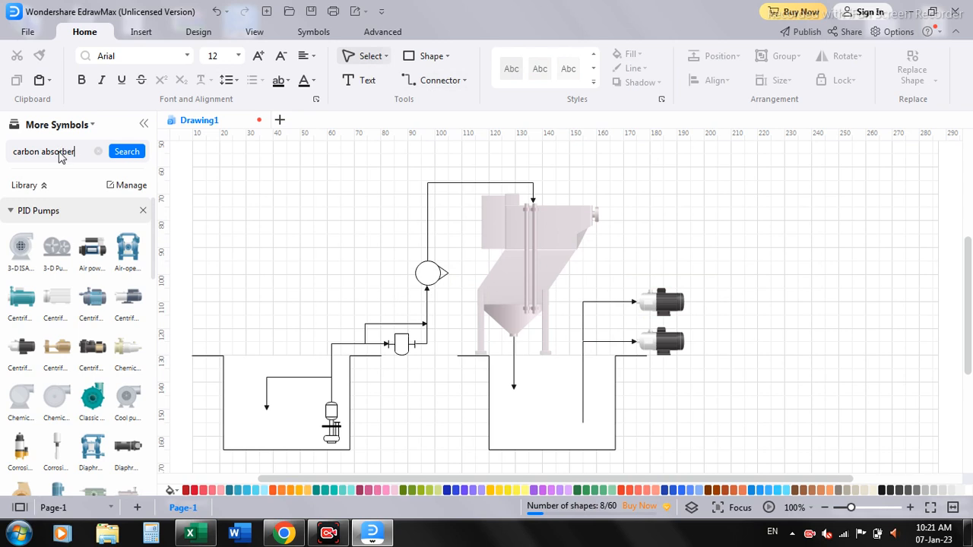
type("rbon absorber")
key("Return")
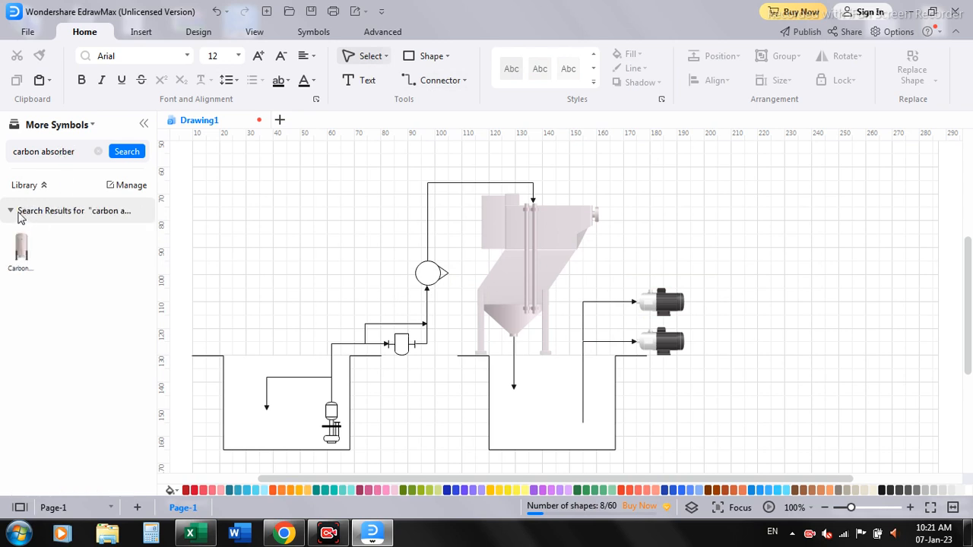
left_click_drag(22, 247, 747, 309)
left_click_drag(769, 247, 759, 180)
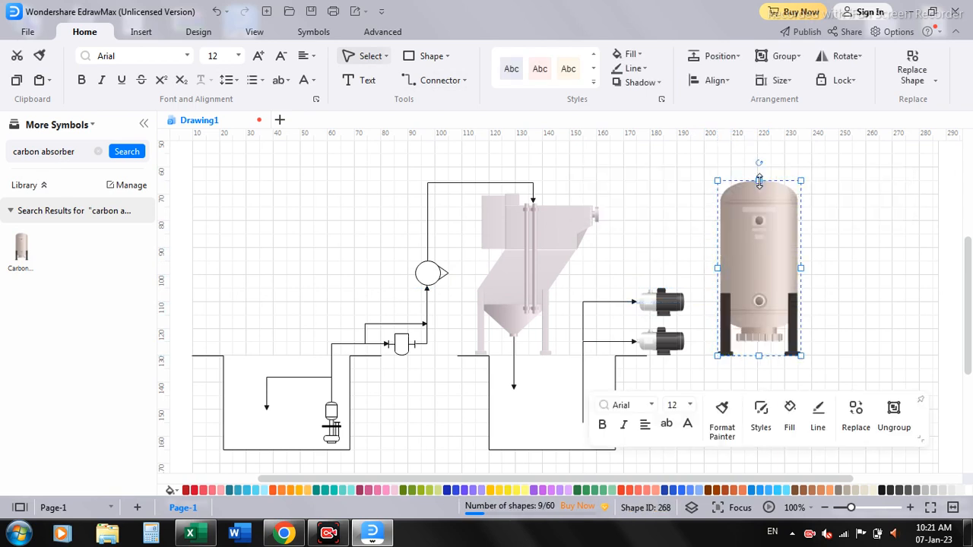
left_click(852, 292)
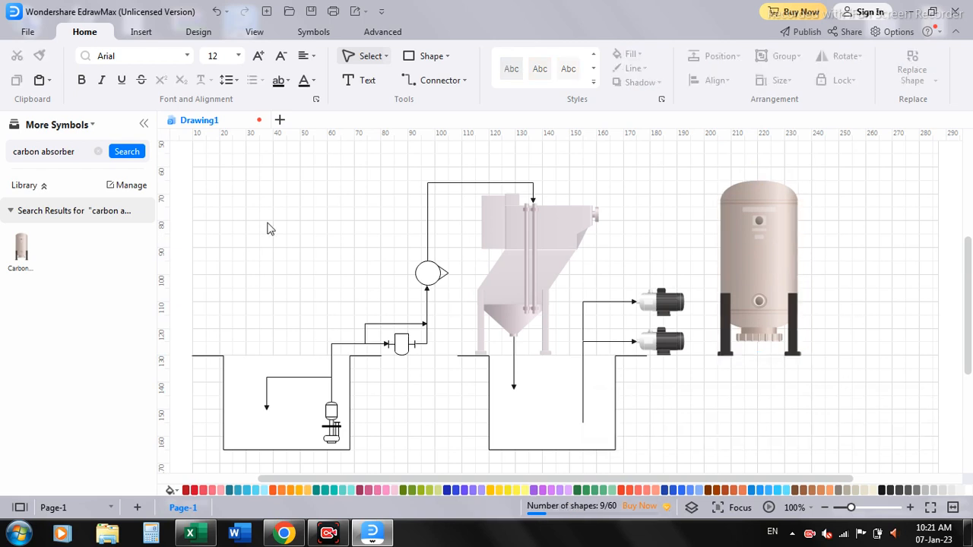
Draw a discharge connector from the upper pump's top to the carbon absorber's upper left side, and join the lower pump's top to that line
left_click(410, 81)
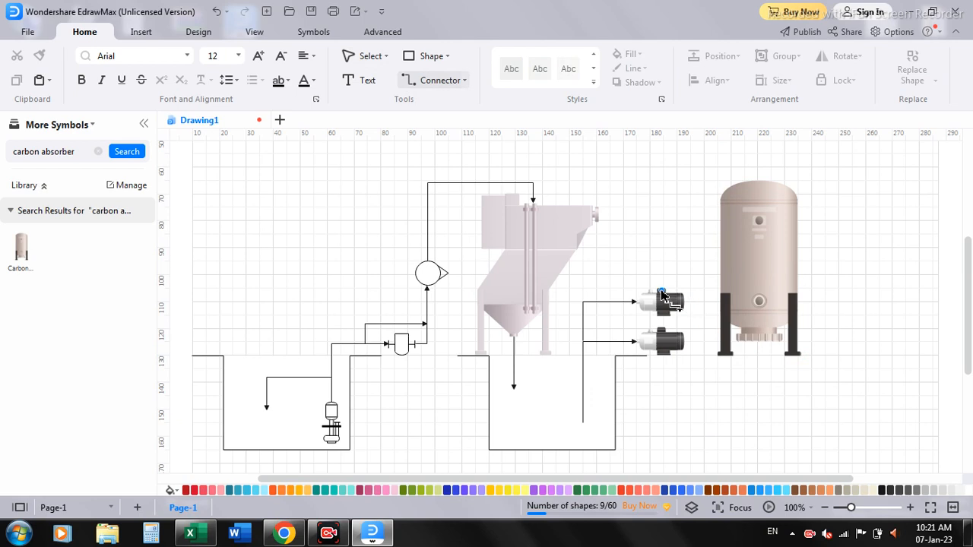
left_click_drag(661, 295, 715, 224)
left_click_drag(715, 224, 722, 202)
left_click(700, 289)
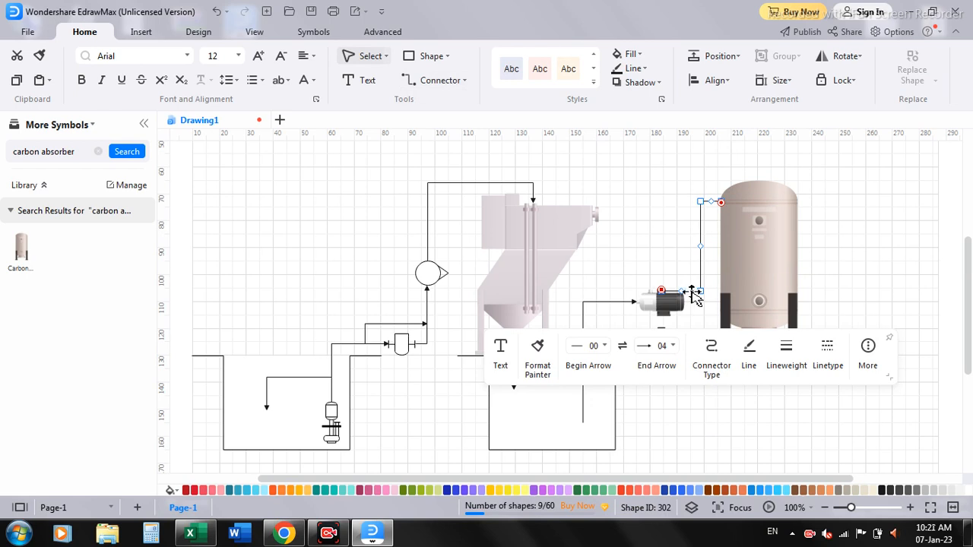
left_click_drag(679, 290, 674, 261)
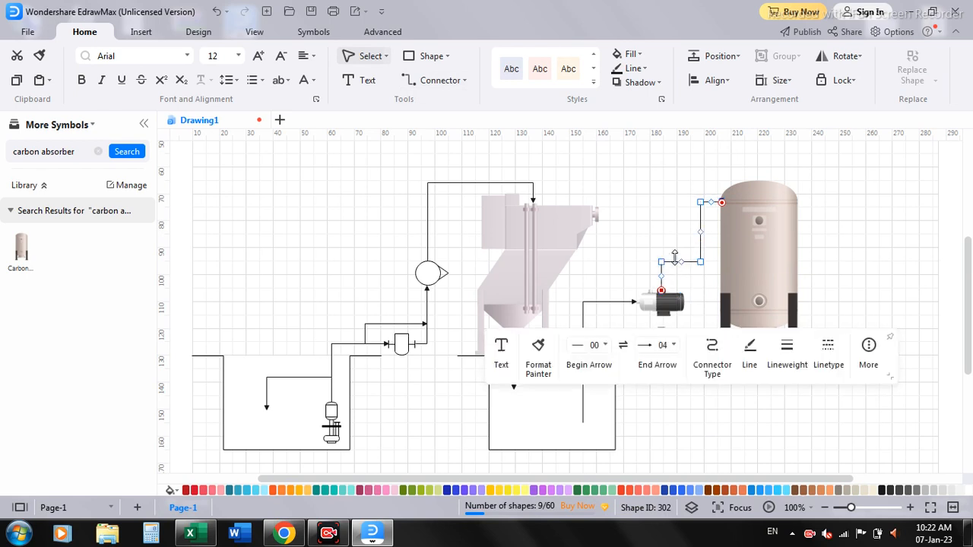
left_click(873, 262)
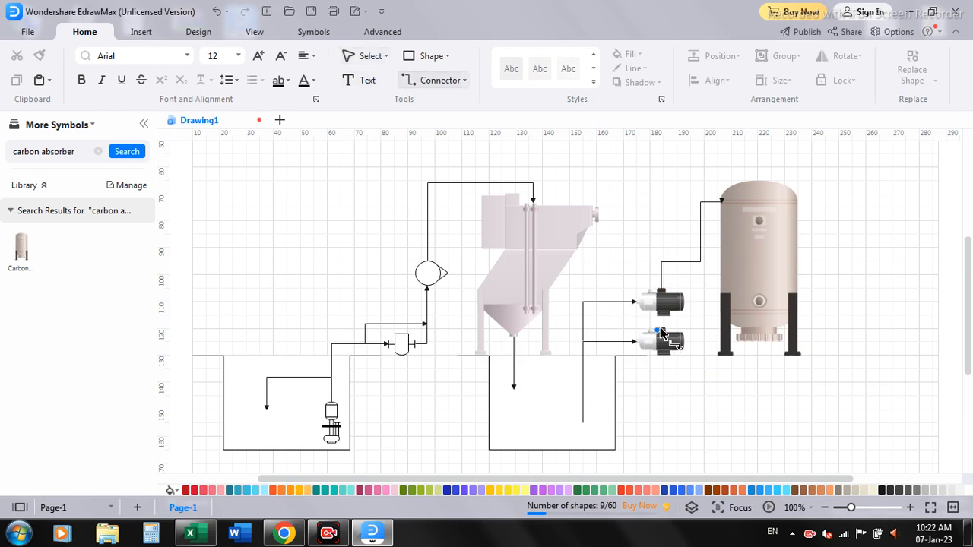
left_click_drag(664, 332, 701, 263)
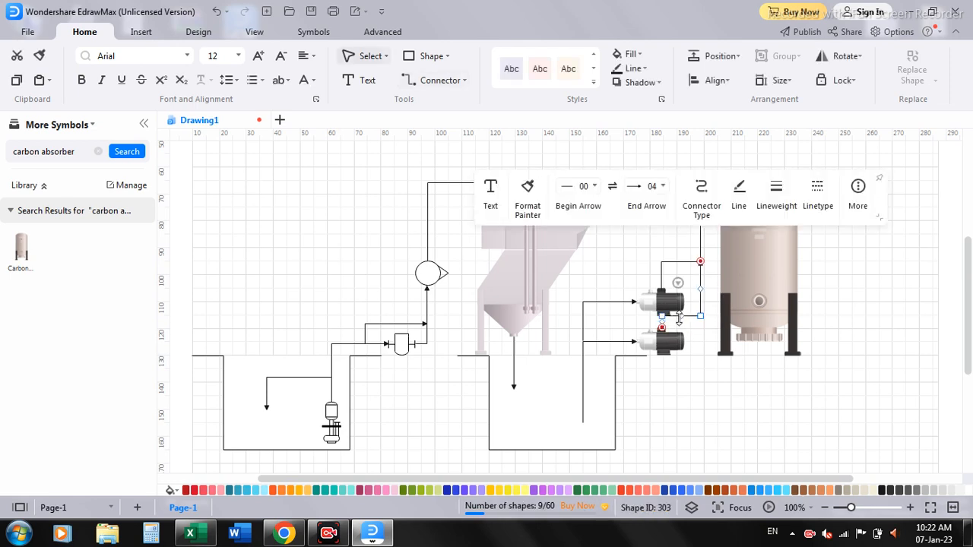
left_click(864, 324)
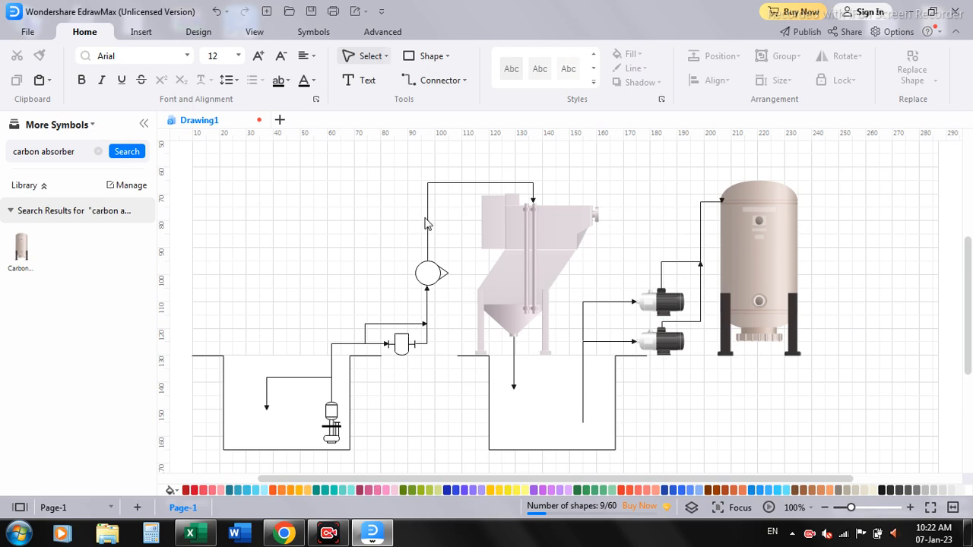
Draw a return connector from the pumps' common discharge line over and down into the second tank, its horizontal run just above the pump junction
left_click(431, 84)
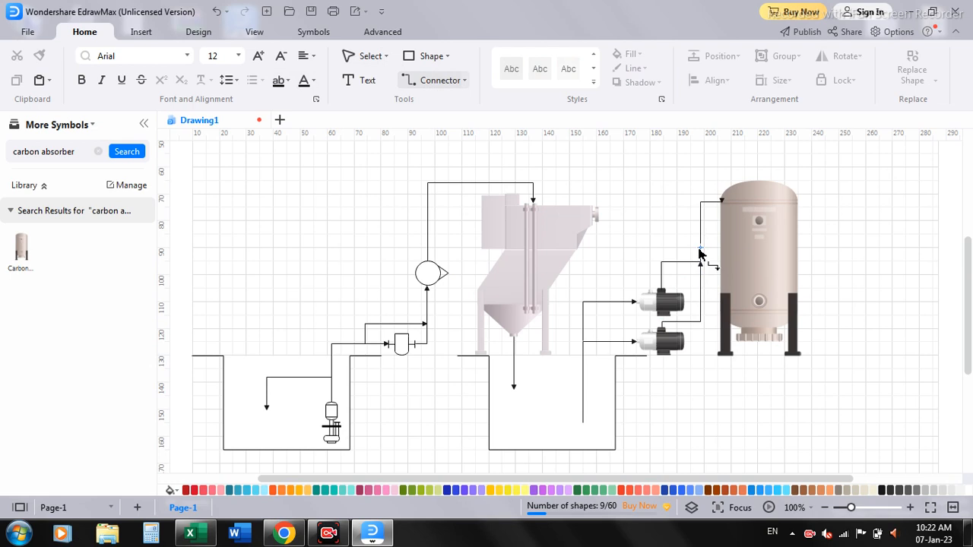
left_click_drag(700, 254, 572, 388)
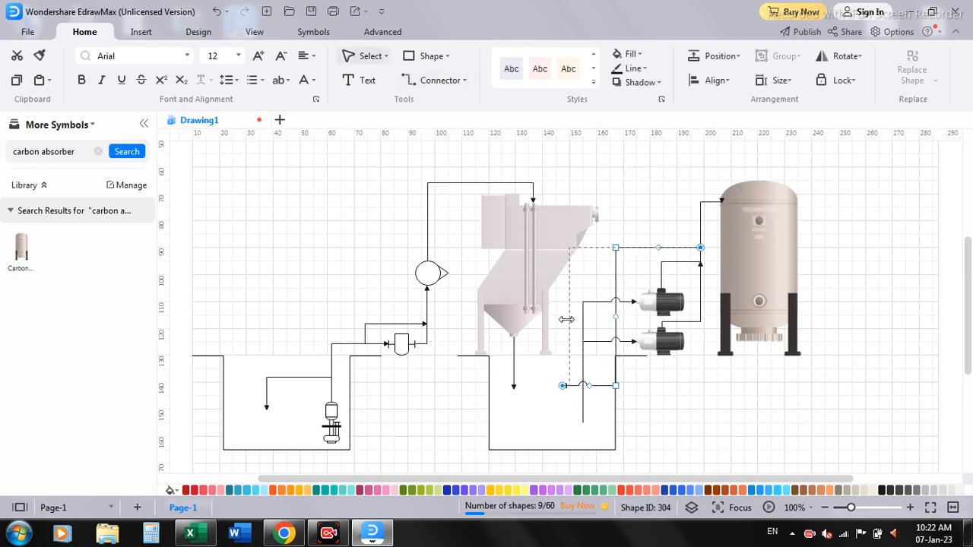
left_click_drag(563, 320, 563, 319)
left_click(597, 300)
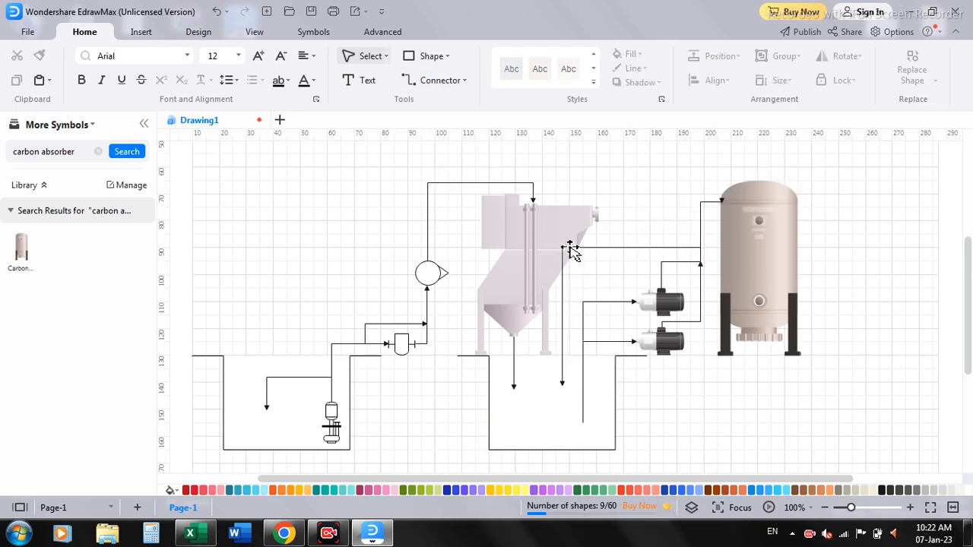
left_click(631, 248)
left_click_drag(632, 256, 633, 254)
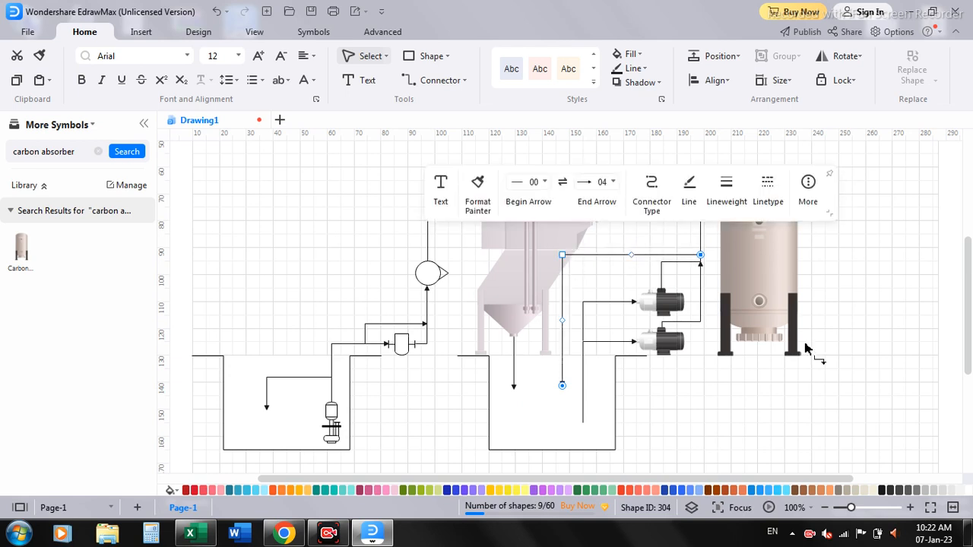
left_click(808, 416)
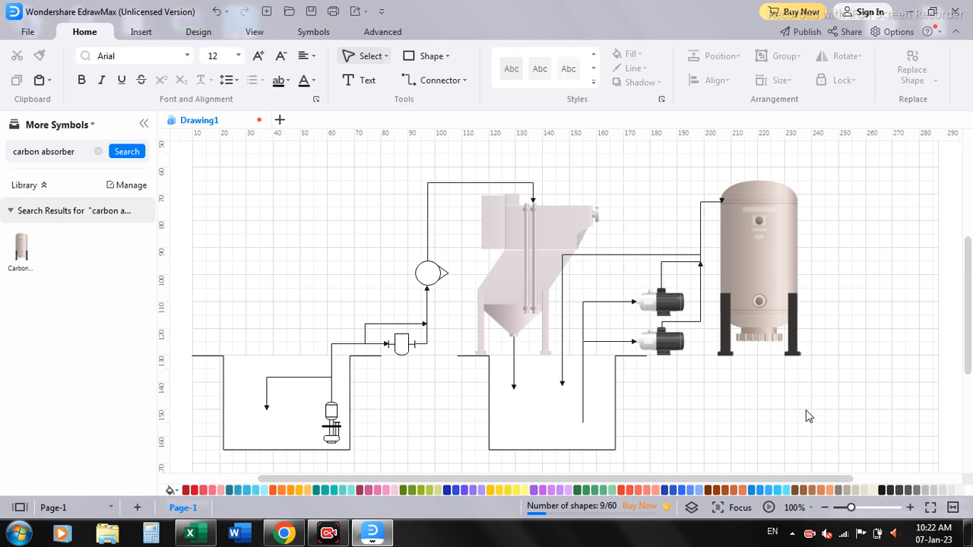
Move the plate clarifier left by about 10 on the ruler and reroute its hopper outlet connector to drop just inside the second tank's left wall
left_click_drag(497, 307, 479, 308)
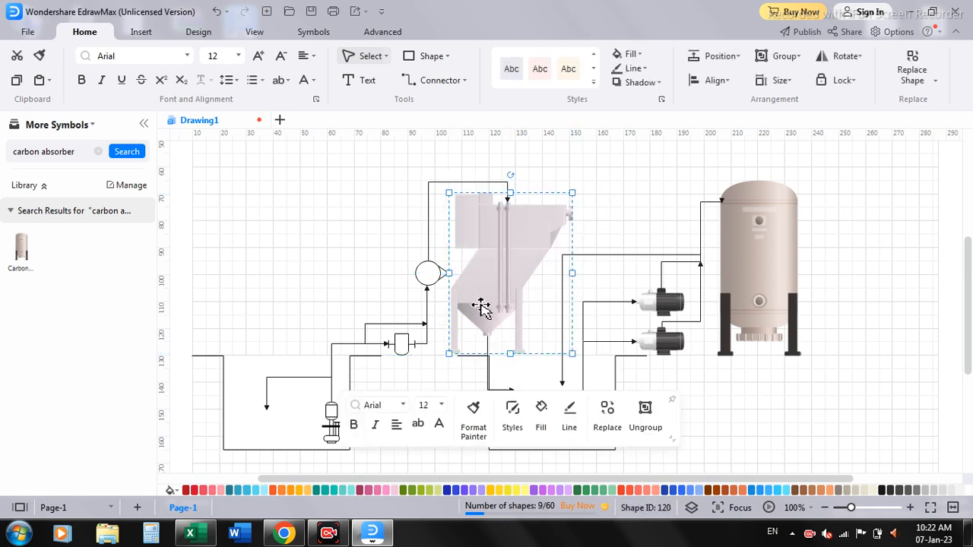
left_click(633, 184)
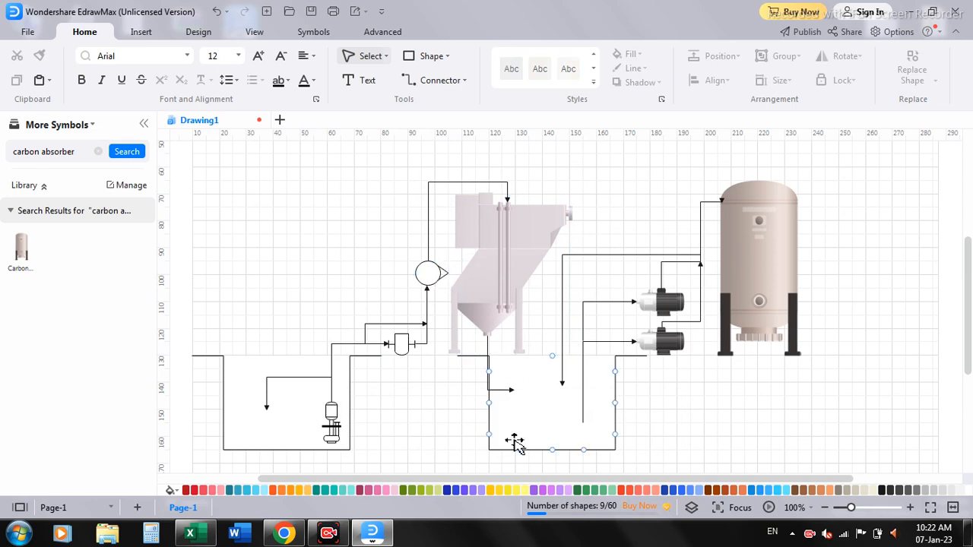
left_click_drag(514, 398, 489, 371)
left_click(637, 181)
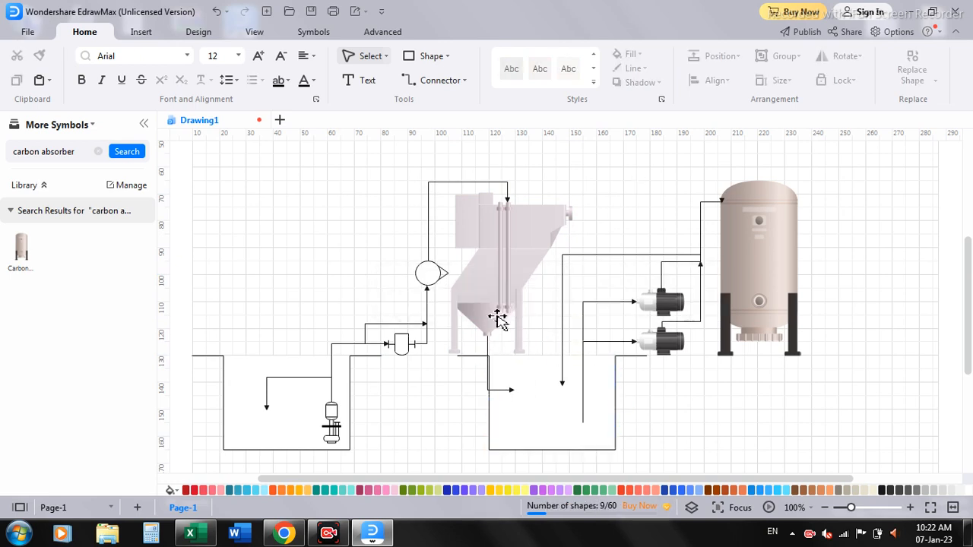
left_click(490, 364)
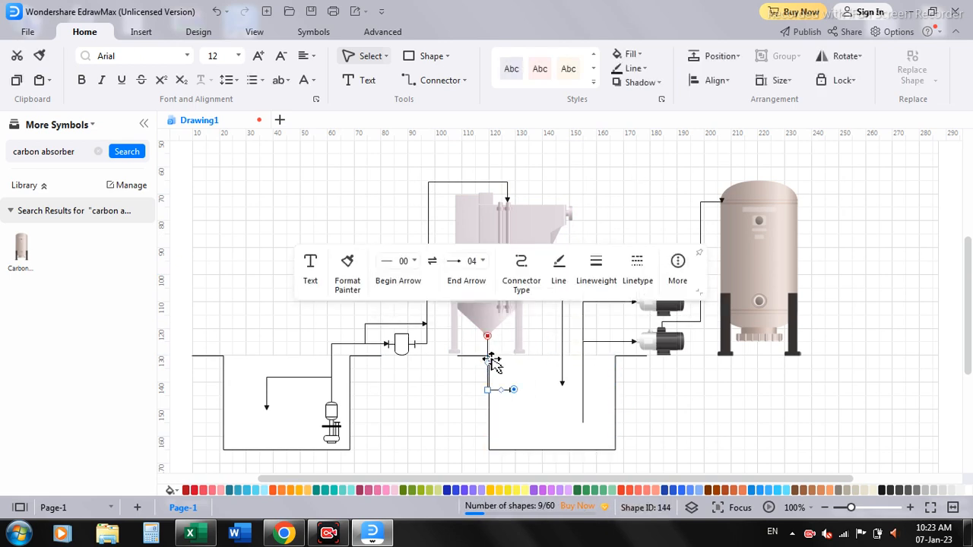
left_click_drag(492, 363, 501, 360)
left_click(751, 455)
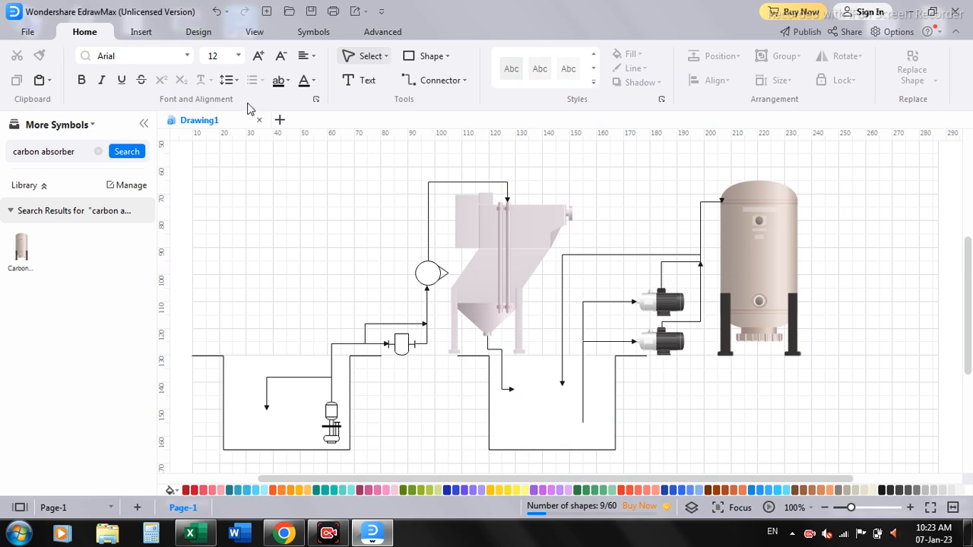
Duplicate the second tank and place the copy at the same level beneath the carbon absorber, spanning about 198 to 245 on the ruler
left_click(430, 84)
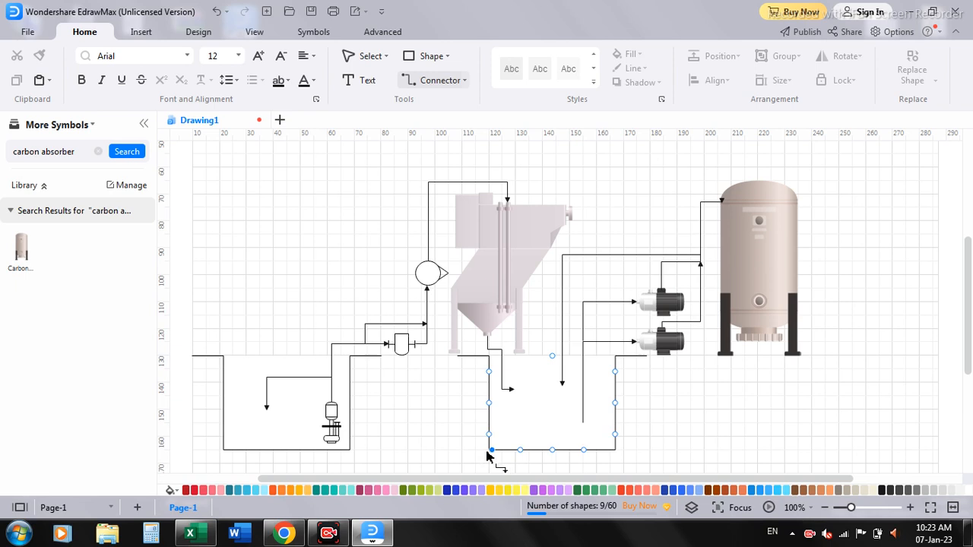
key("Escape")
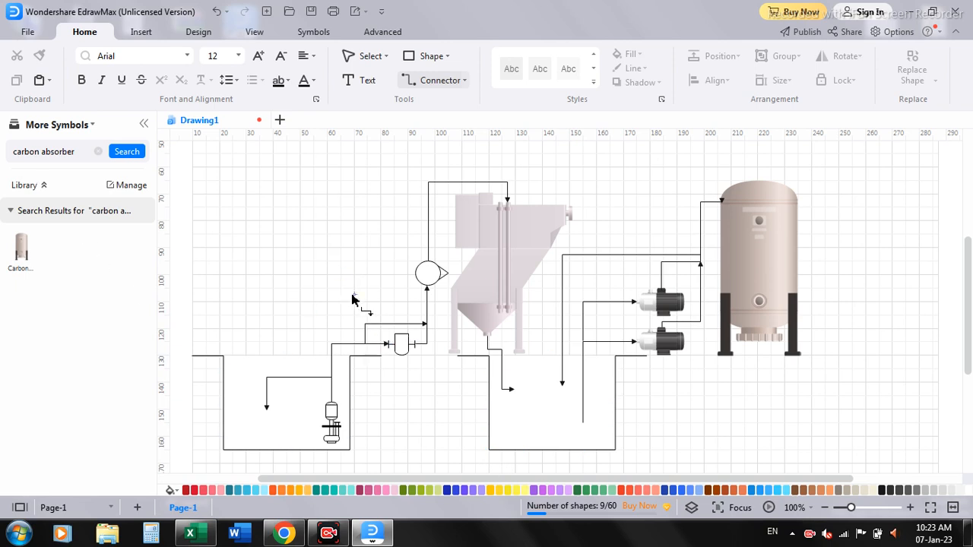
left_click(563, 438)
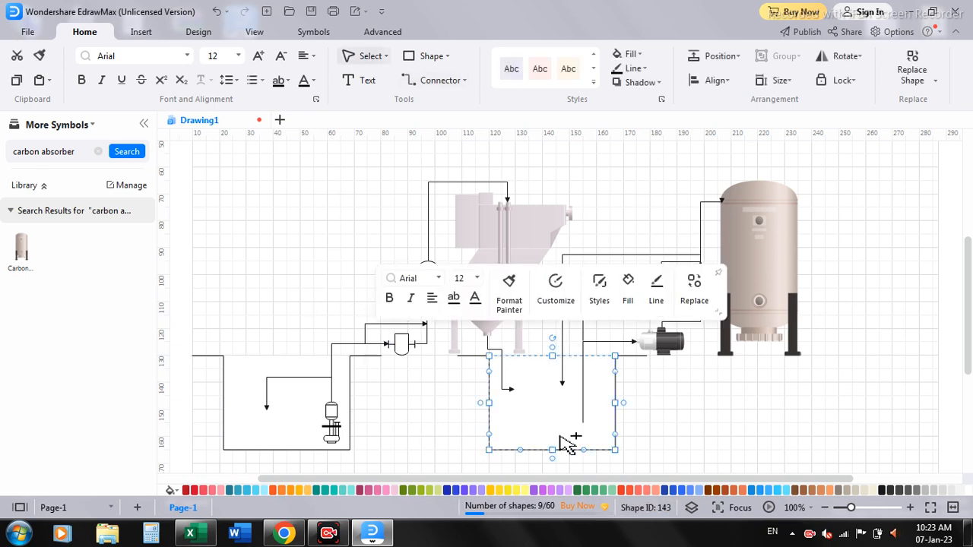
key("ctrl+d")
left_click_drag(633, 425, 812, 402)
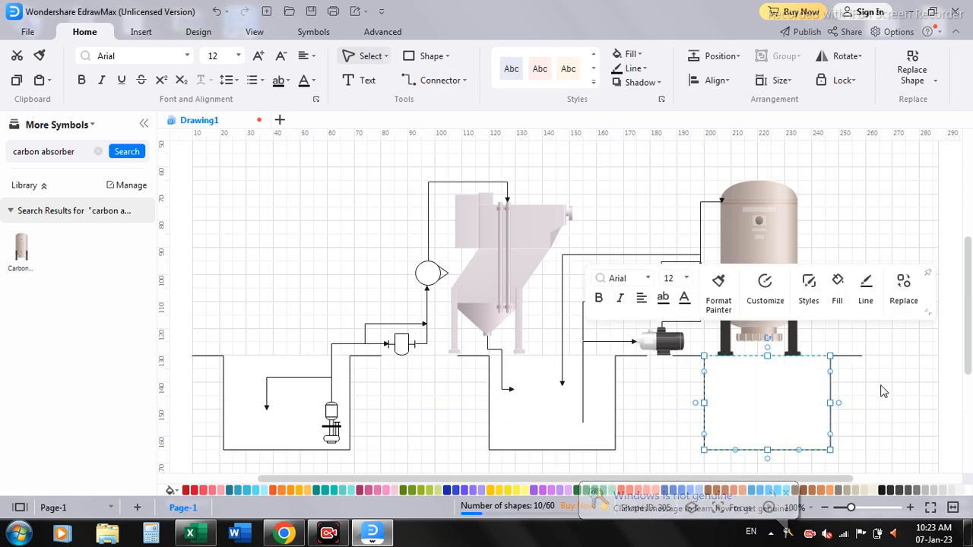
left_click(919, 392)
Draw a straight vertical connector from the carbon absorber's bottom outlet down into the third tank, about 25 long on the ruler
left_click(419, 81)
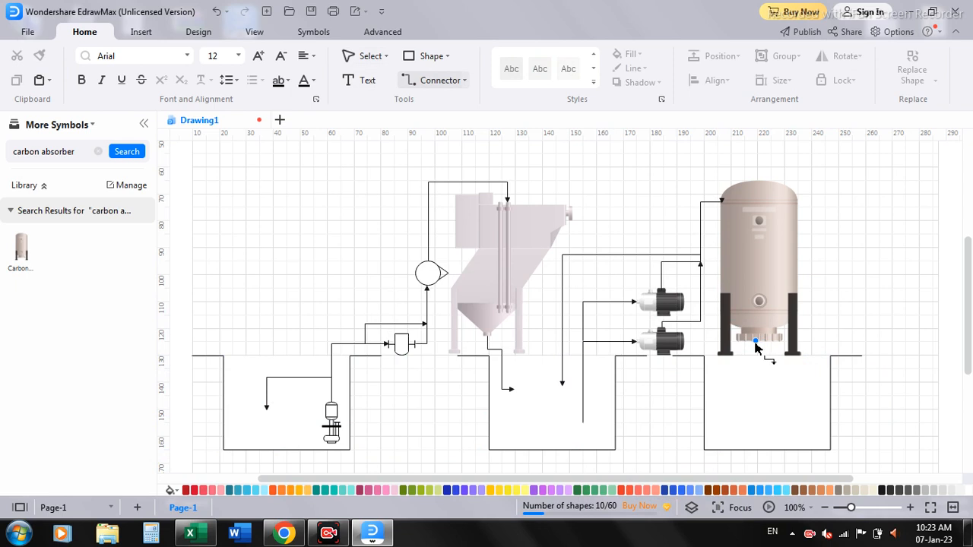
left_click(464, 80)
left_click(452, 153)
left_click_drag(761, 346, 760, 407)
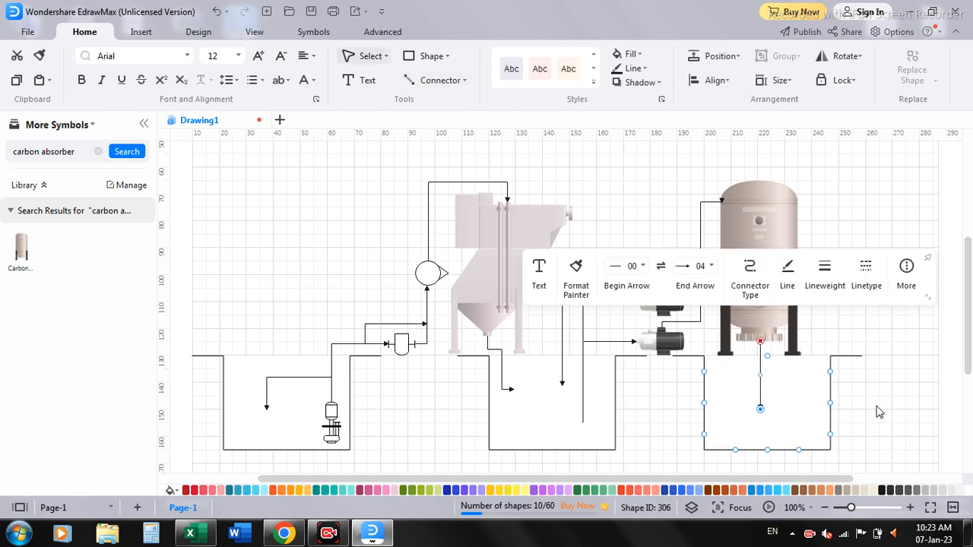
left_click(884, 405)
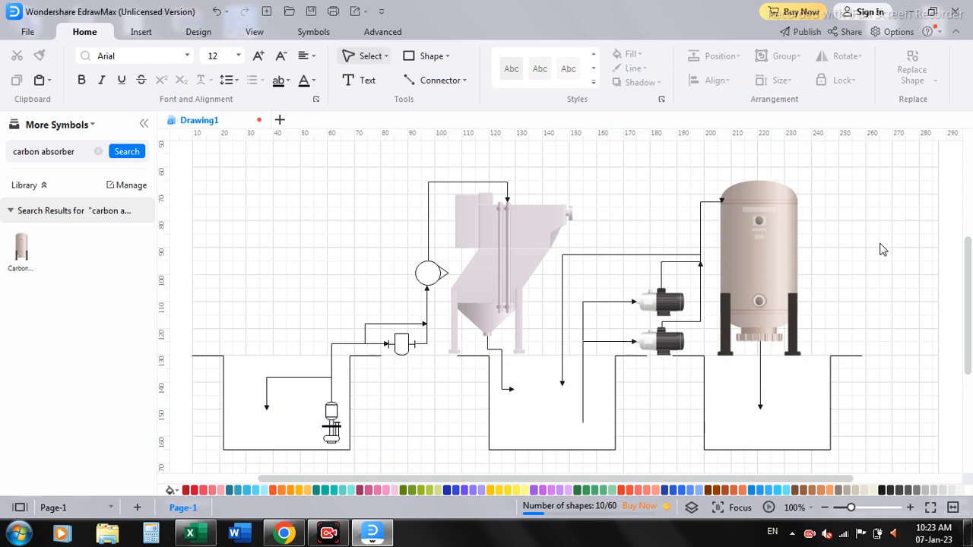
scroll(878, 320, "down", 1)
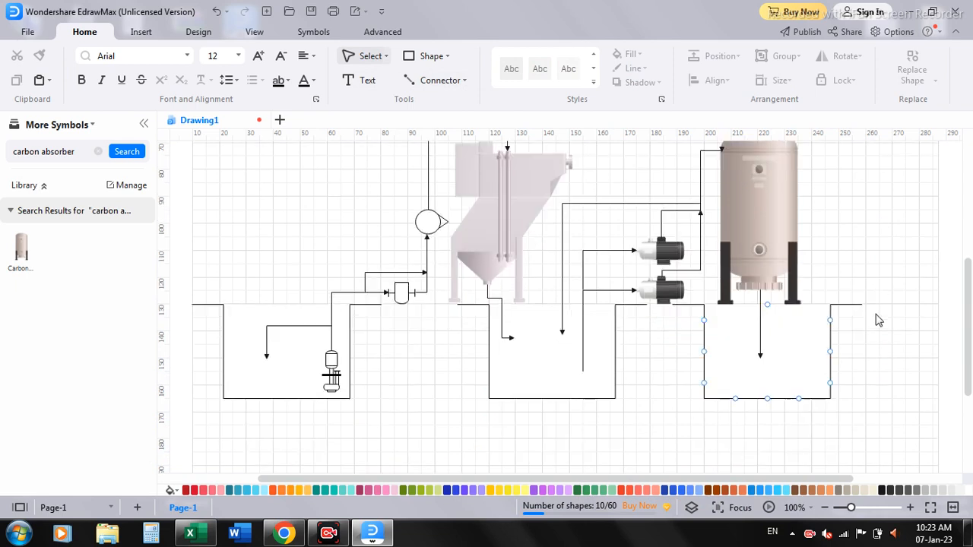
scroll(878, 319, "up", 1)
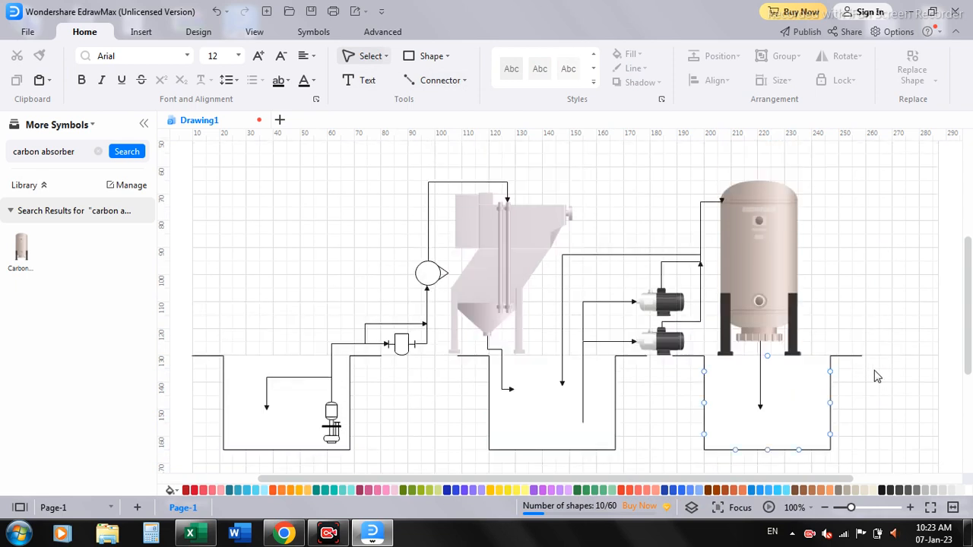
left_click(44, 186)
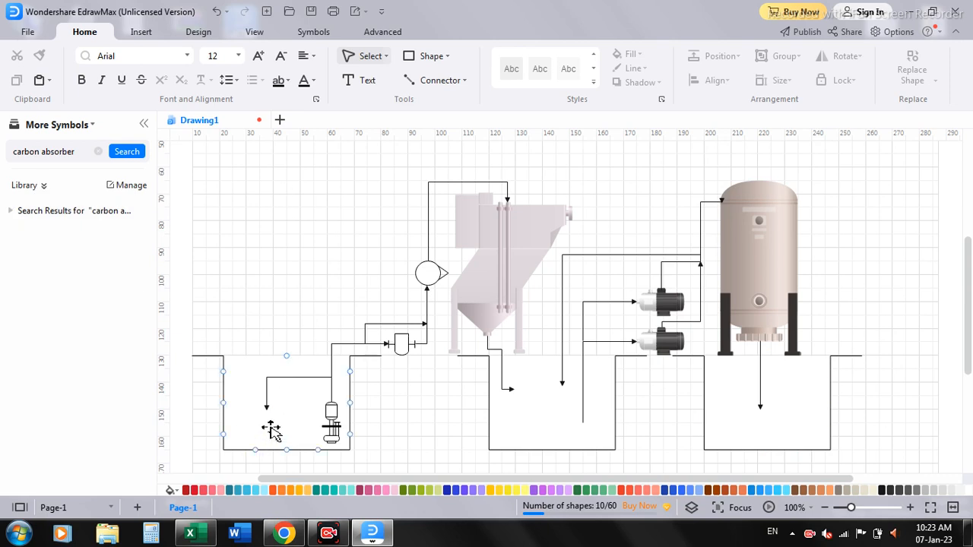
Try to label the first tank "Collection Tank" inside its outline and shift that text, then undo the move
double_click(272, 431)
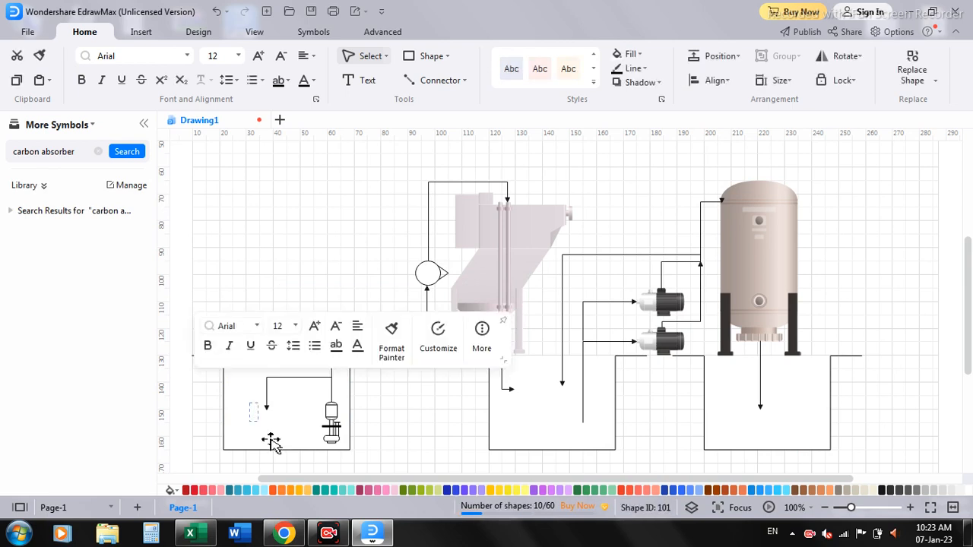
type("Collection Tank")
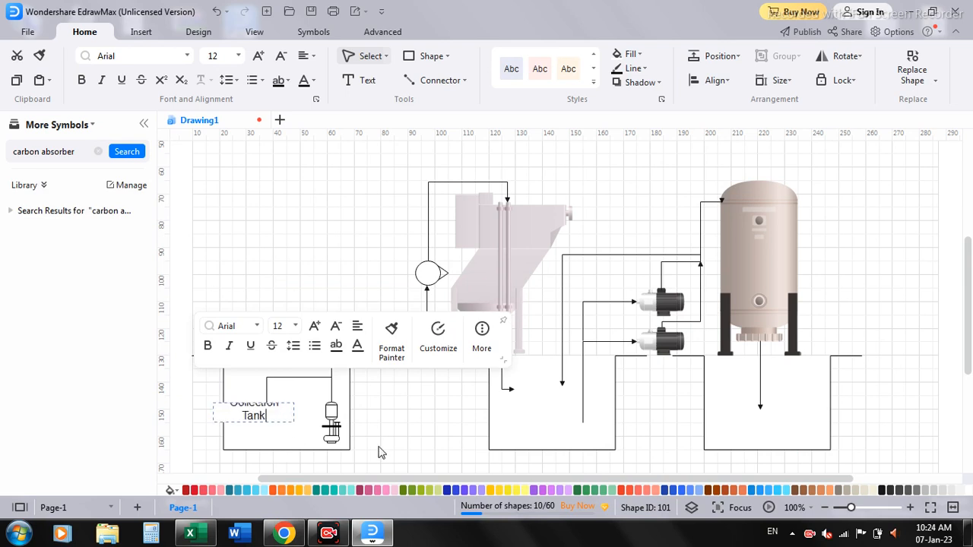
key("Escape")
left_click(253, 417)
left_click(252, 415)
left_click(251, 413)
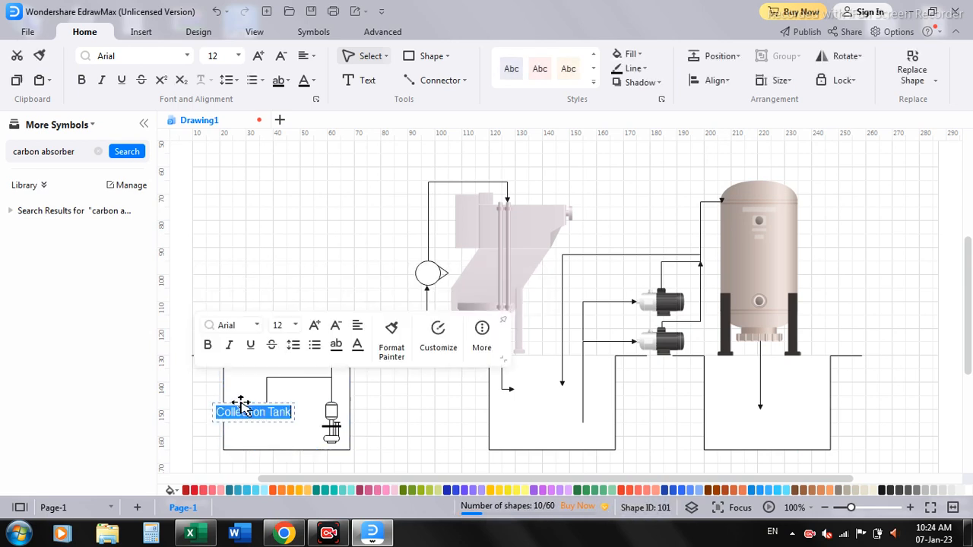
left_click_drag(247, 406, 270, 419)
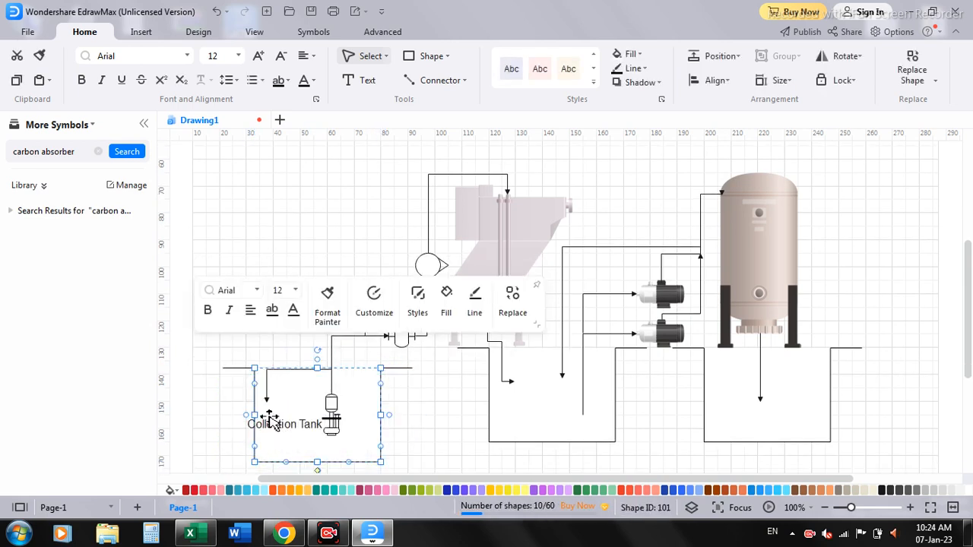
key("ctrl+z")
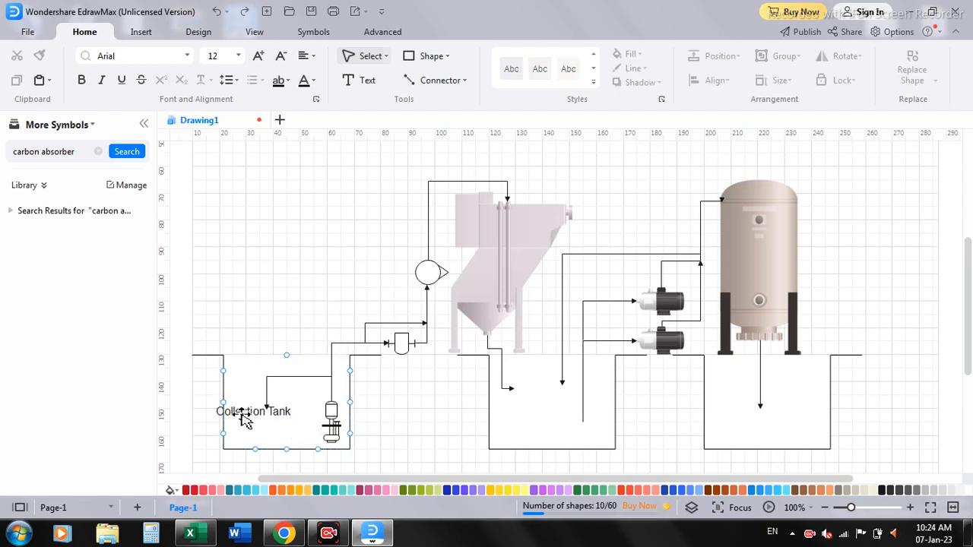
Delete the "Collection Tank" text from inside the first tank
left_click(244, 417)
left_click(242, 415)
left_click(242, 413)
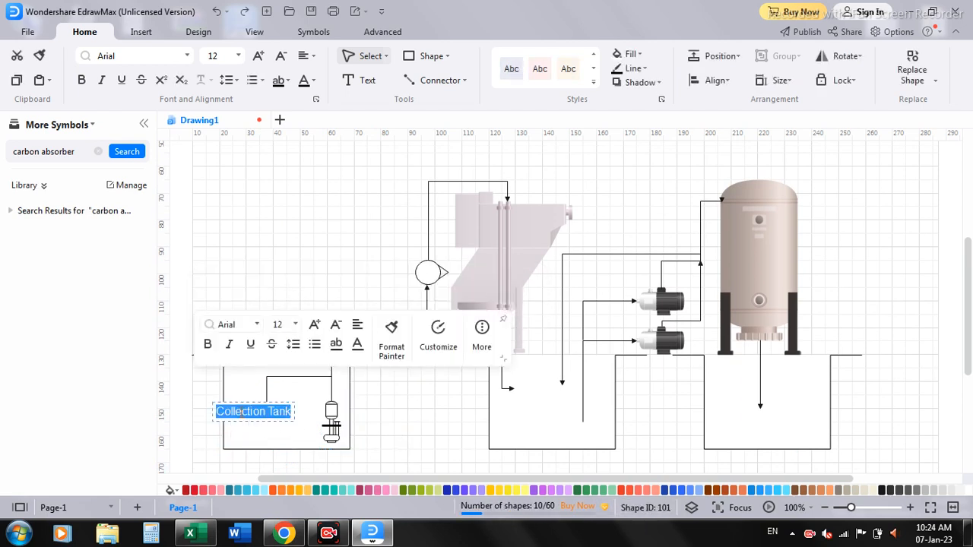
key("Delete")
left_click(369, 441)
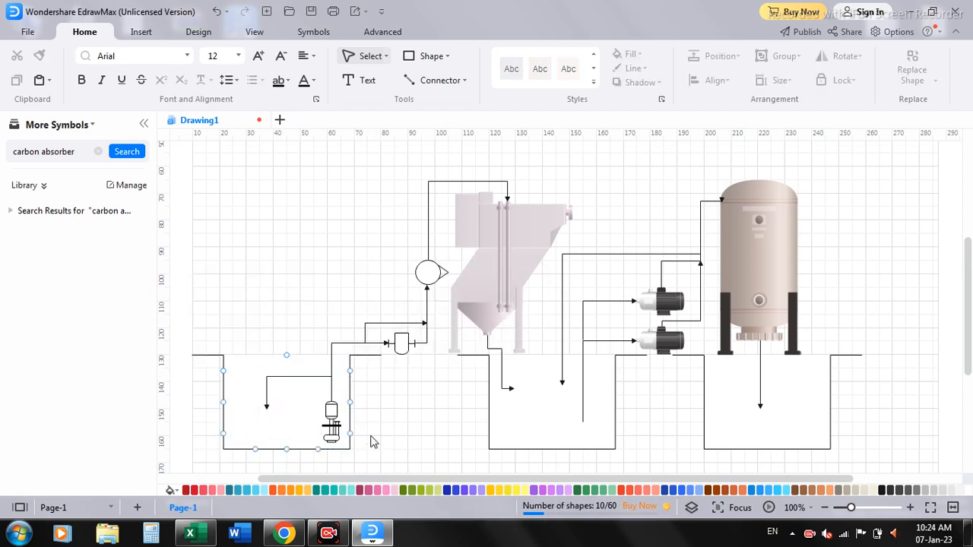
Add the text labels "Collection Tank" just below the first tank and "Clarifier" above the plate clarifier's inlet line
double_click(270, 461)
type("Collec")
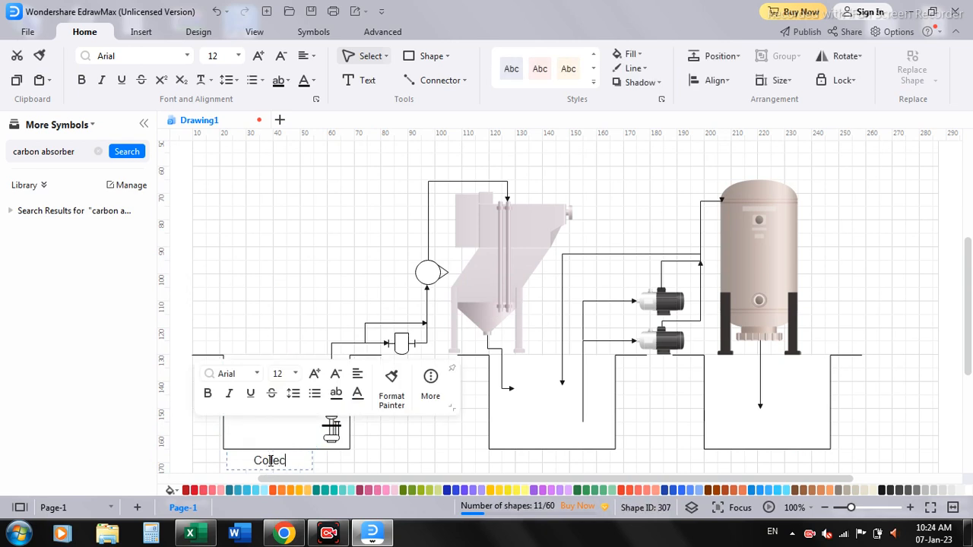
type("tion Tank")
left_click(280, 308)
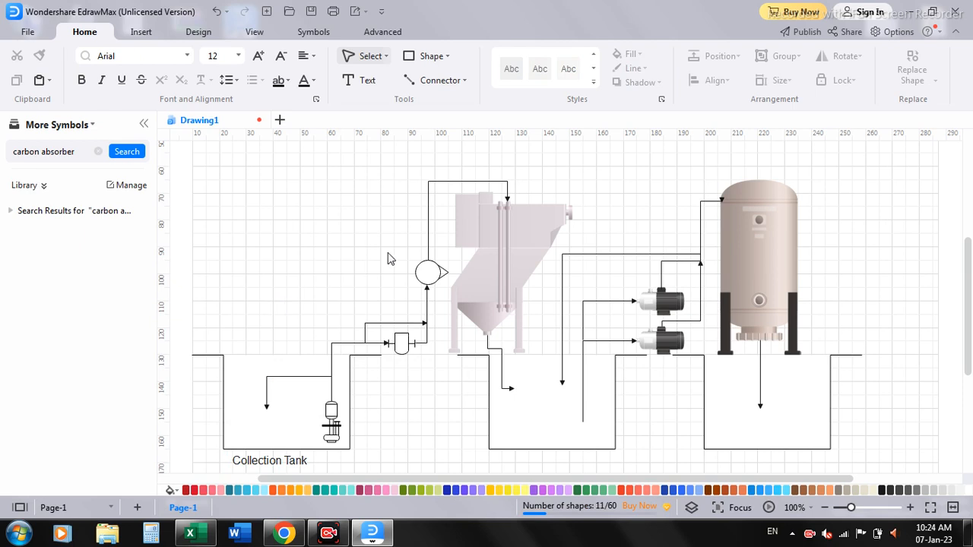
double_click(471, 164)
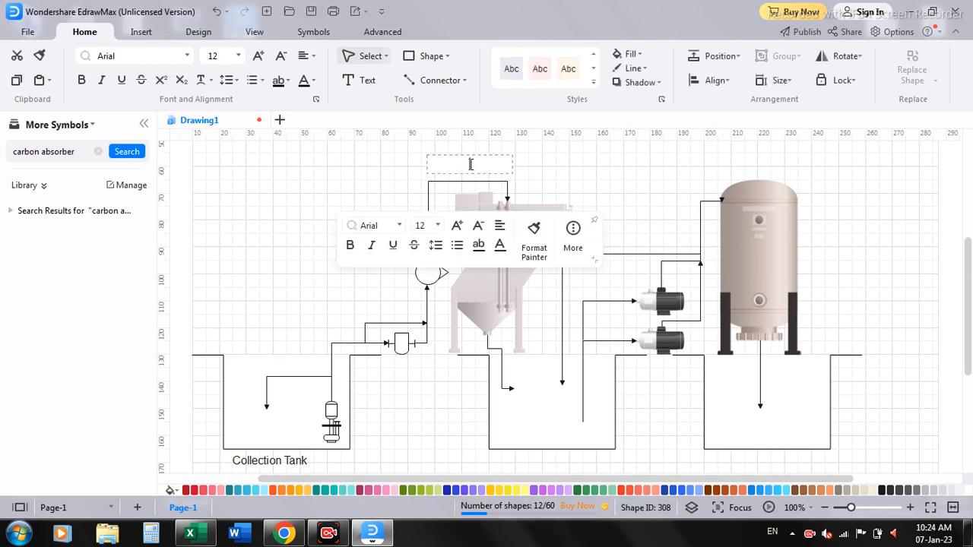
type("Clarifier")
left_click(558, 182)
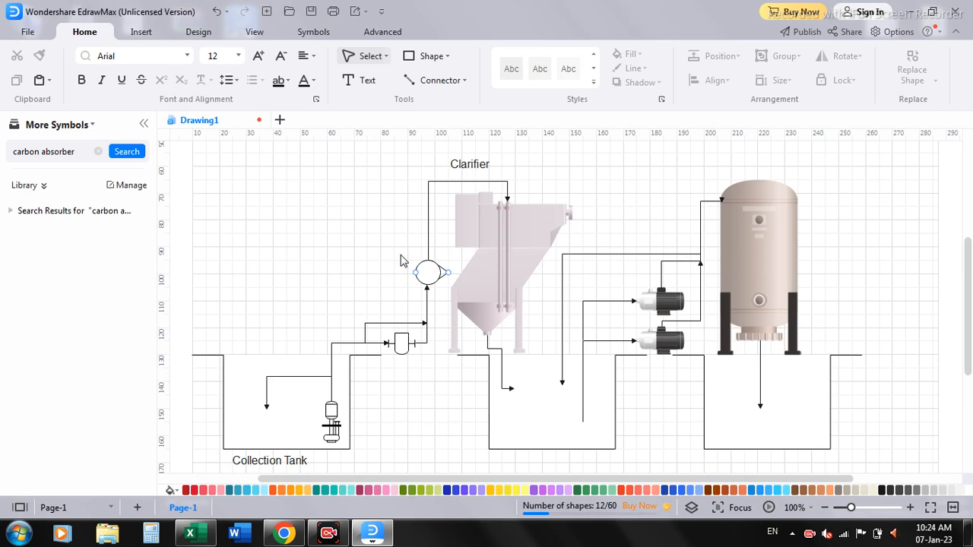
Add the text labels "Rotameter" to the left of the rotameter symbol and "Strainer" just below the strainer symbol
double_click(360, 274)
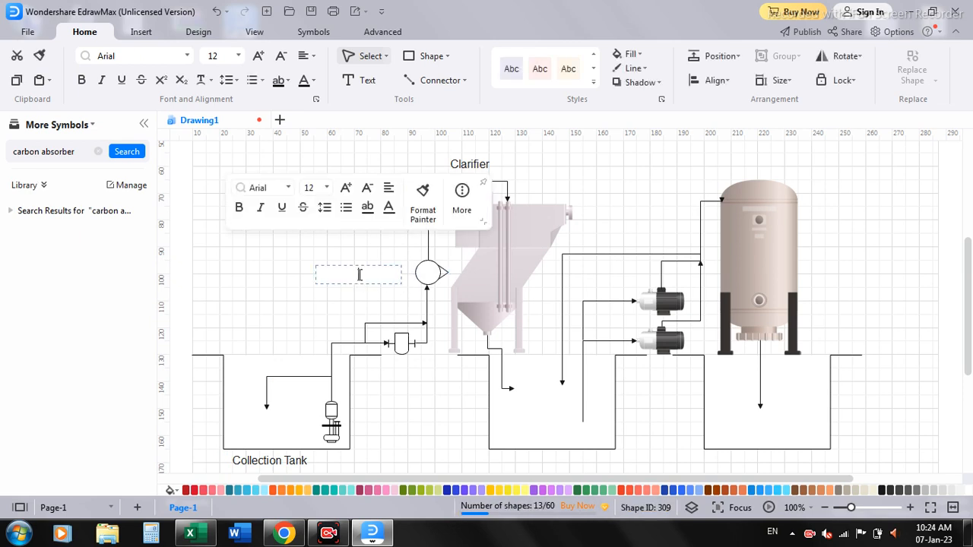
type("Rotameter")
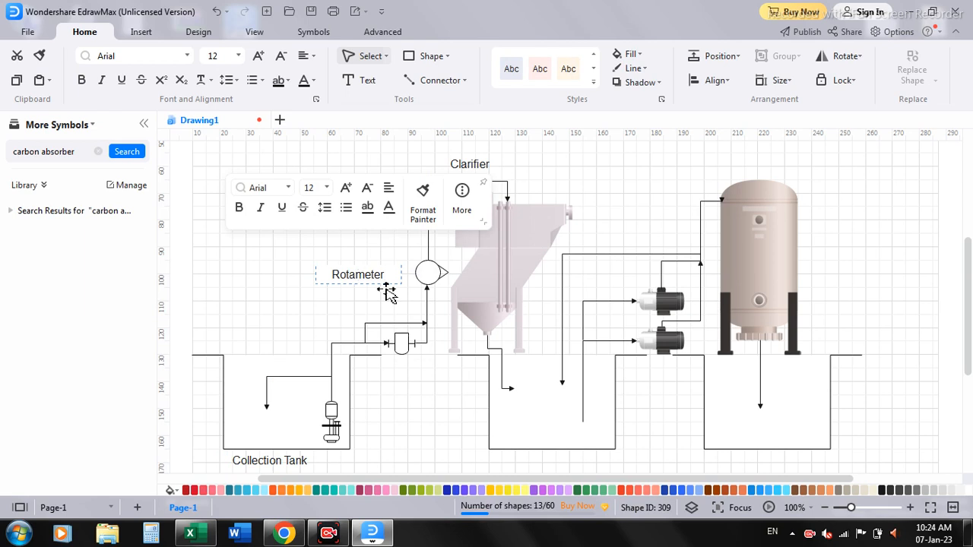
left_click(240, 309)
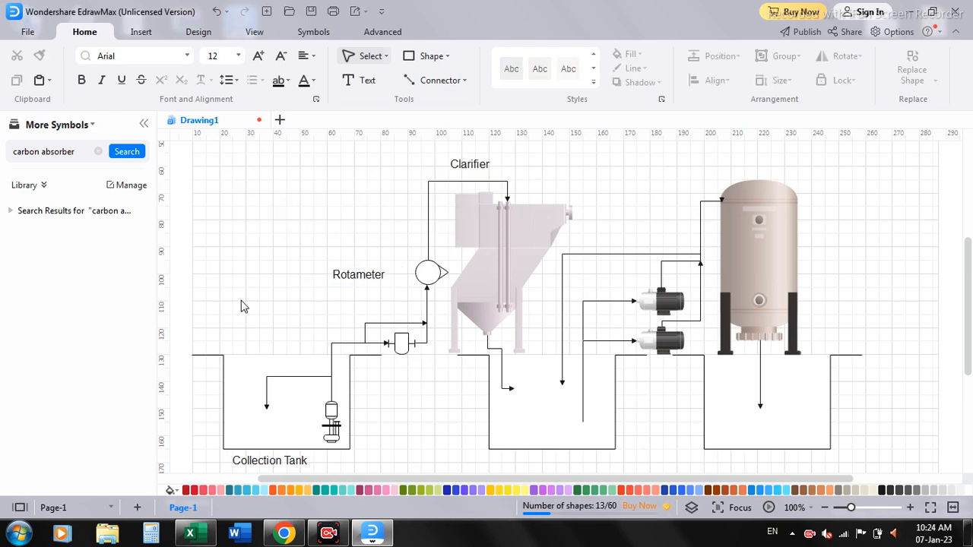
double_click(387, 370)
type("Strainer")
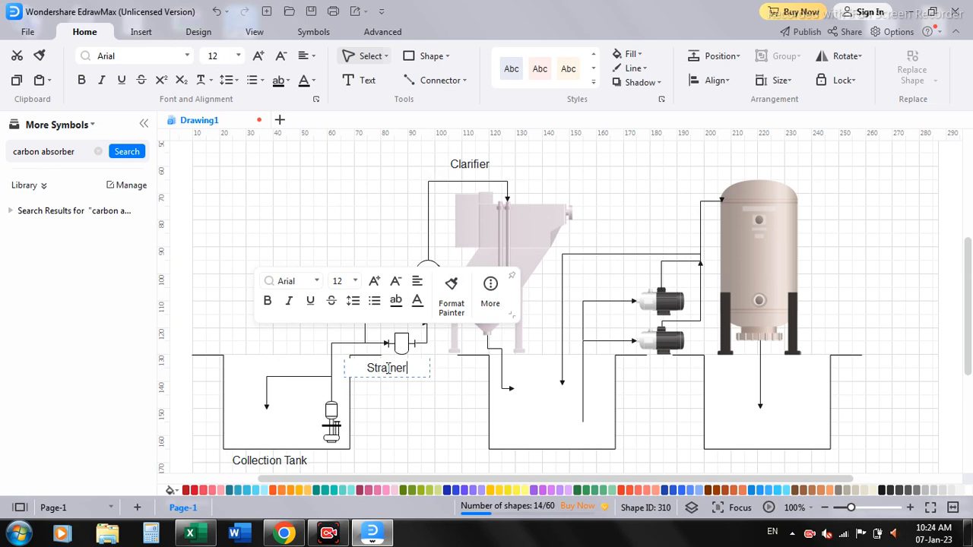
left_click(320, 197)
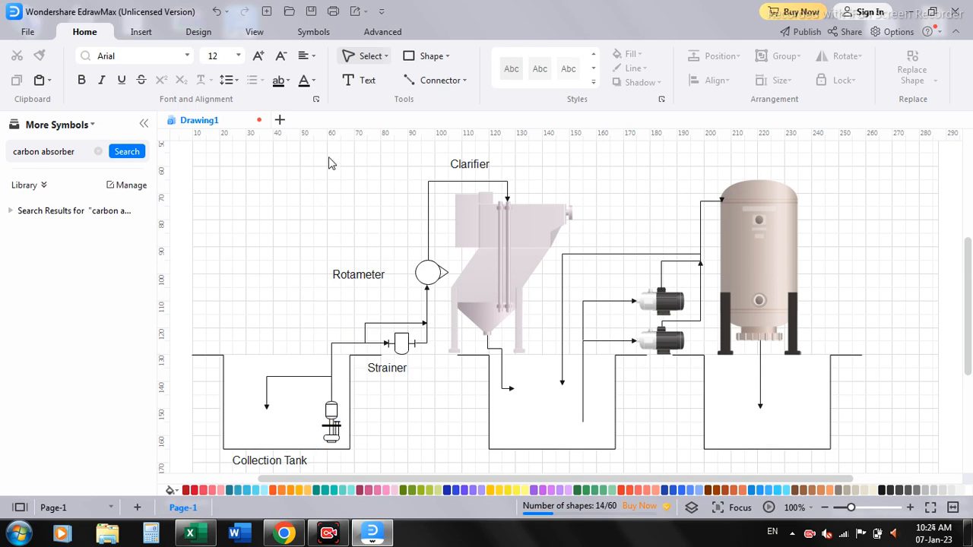
Try to draw a straight horizontal leader line from the sump pump past the first tank's right wall and flip it horizontally
left_click(435, 80)
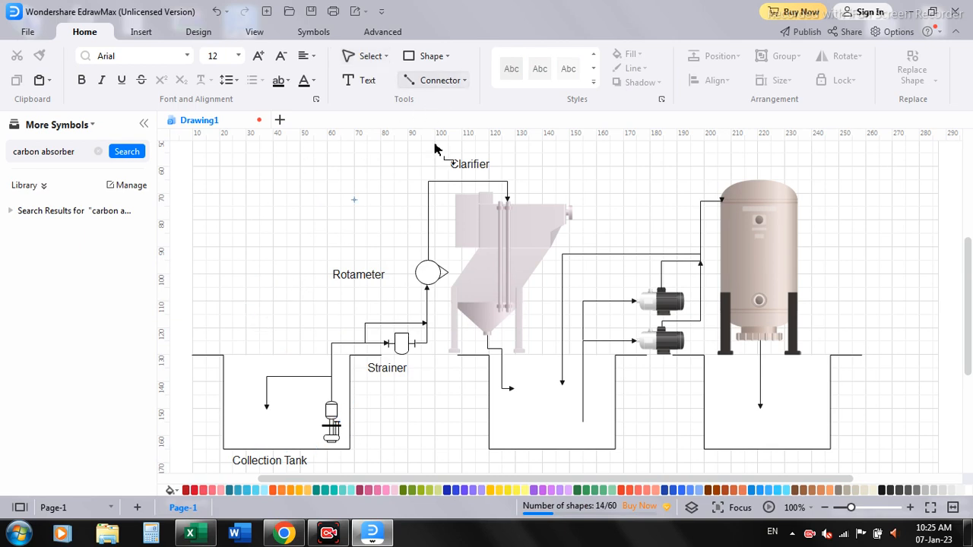
left_click_drag(322, 407, 283, 286)
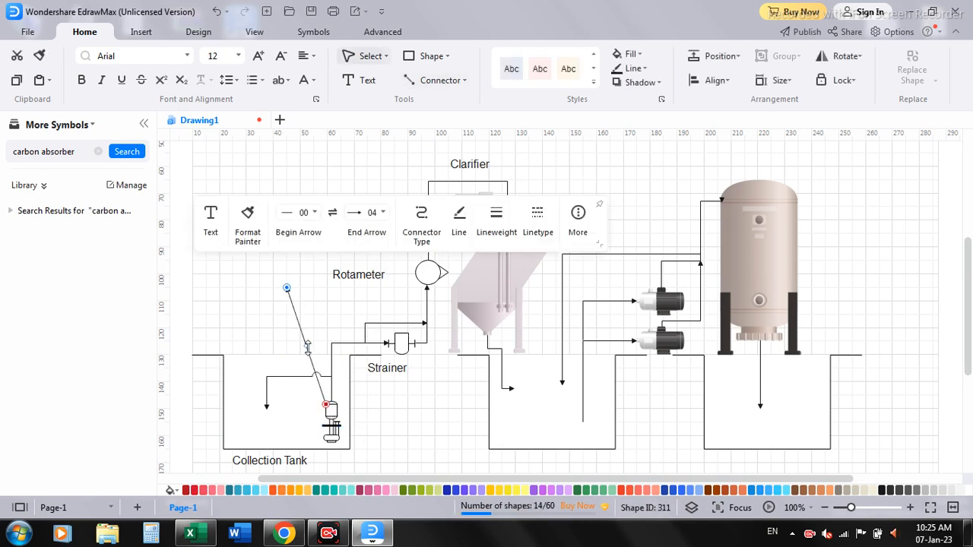
left_click_drag(380, 403, 380, 404)
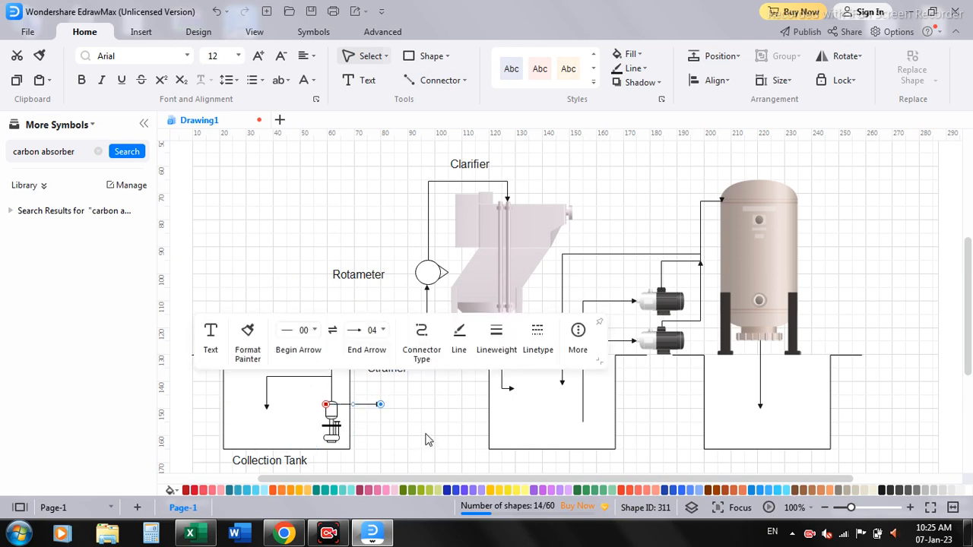
left_click(831, 62)
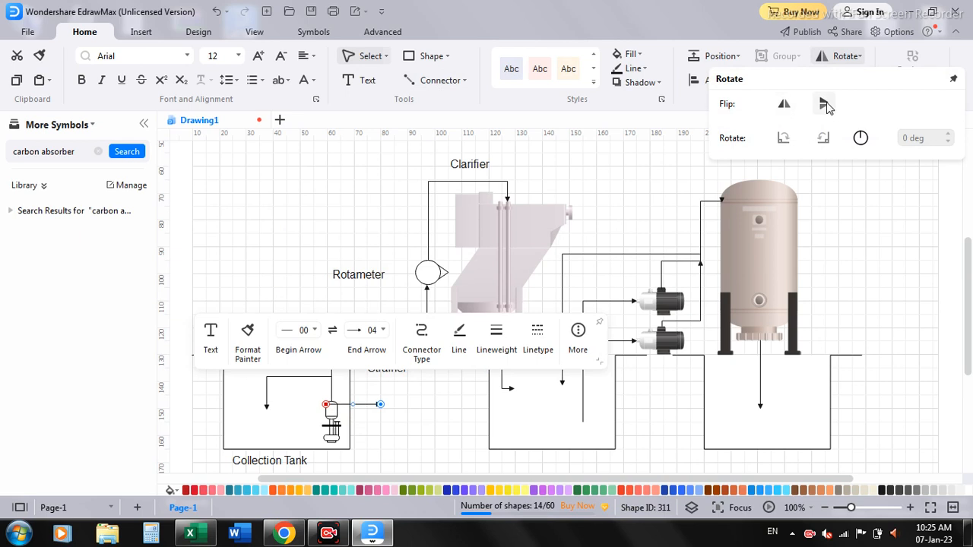
left_click(787, 106)
left_click(285, 238)
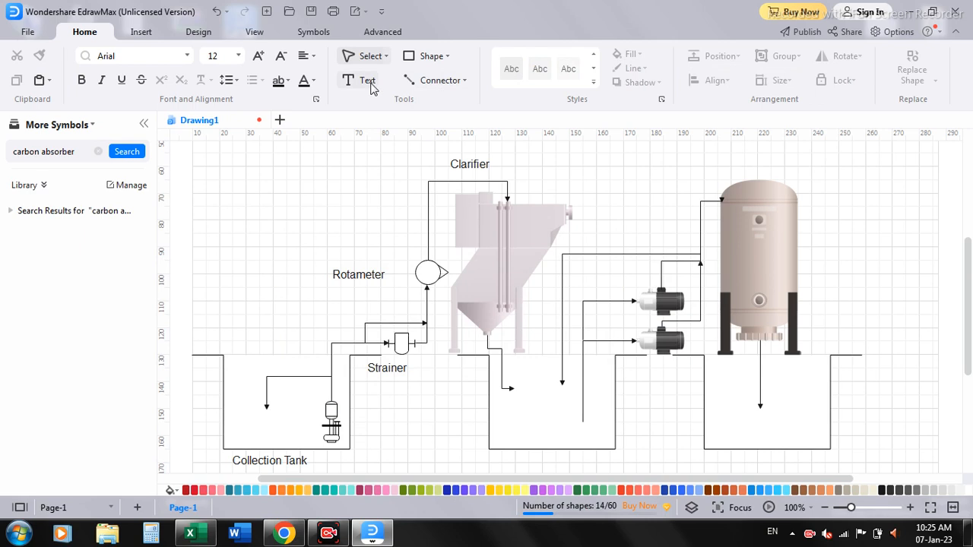
left_click(448, 58)
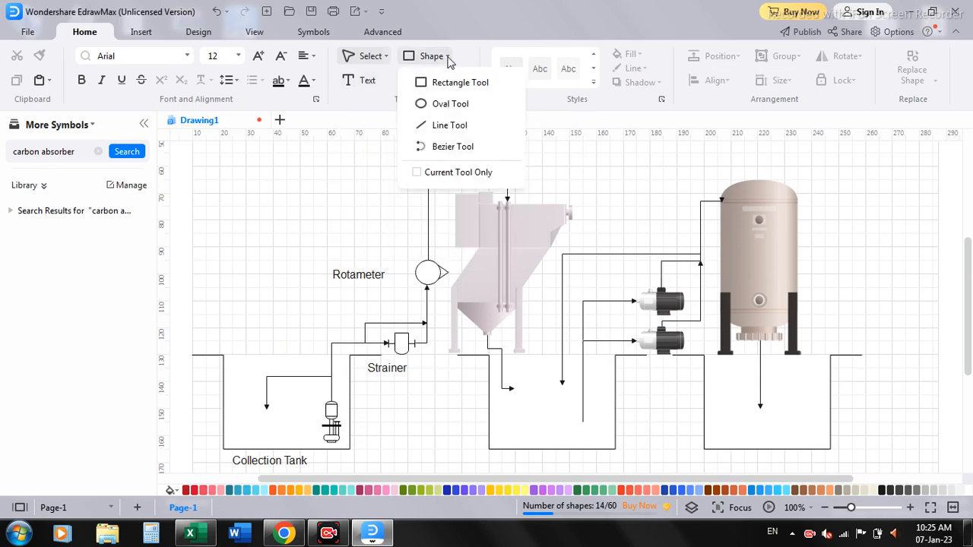
left_click(379, 55)
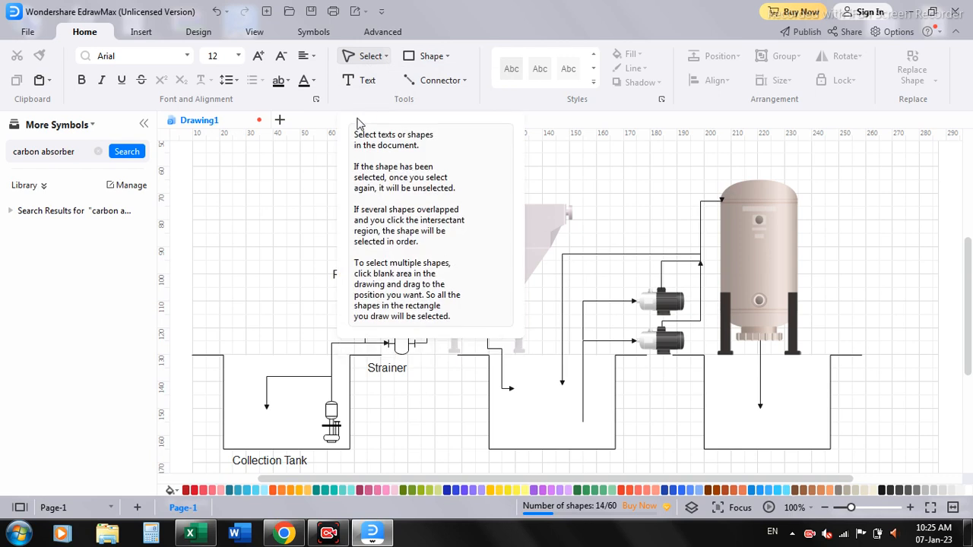
Add the text label "Carbon Filter" just above the carbon absorber
double_click(742, 162)
type("Car")
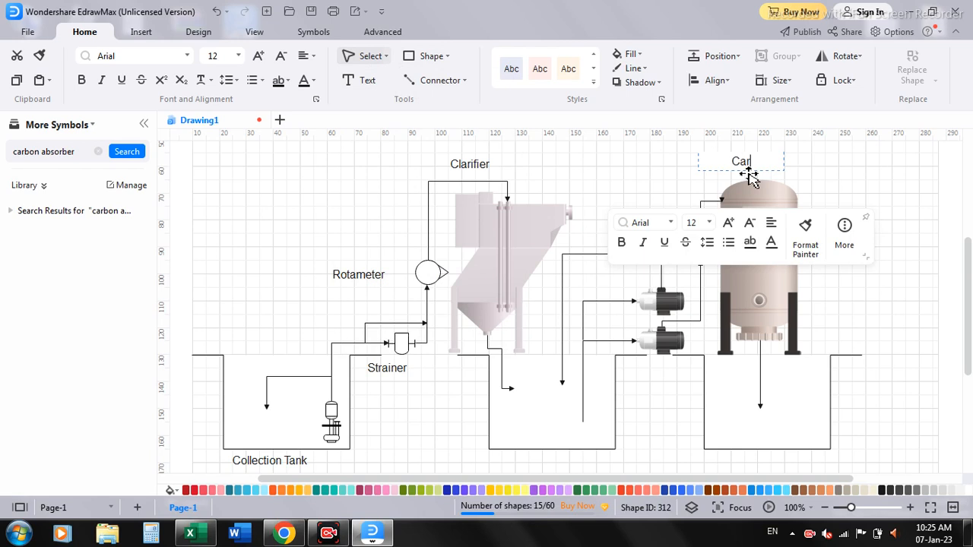
type("bon Filter")
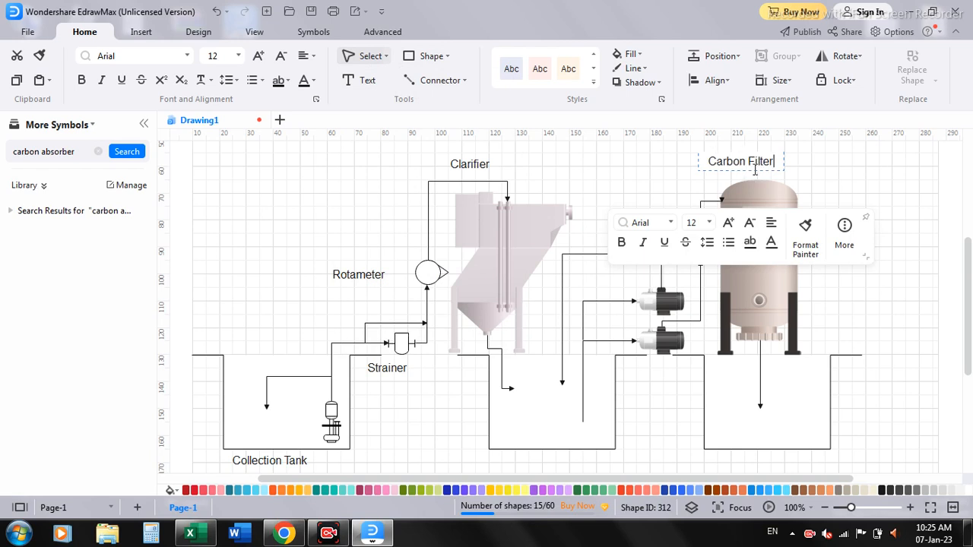
Add the text label "Treated water tank" just below the third tank, under the carbon absorber
left_click(825, 178)
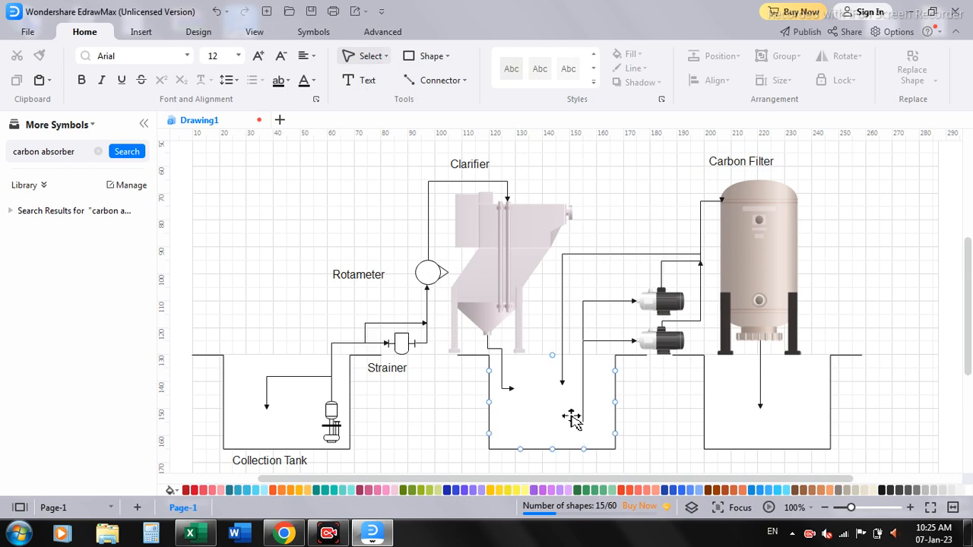
scroll(567, 414, "down", 2)
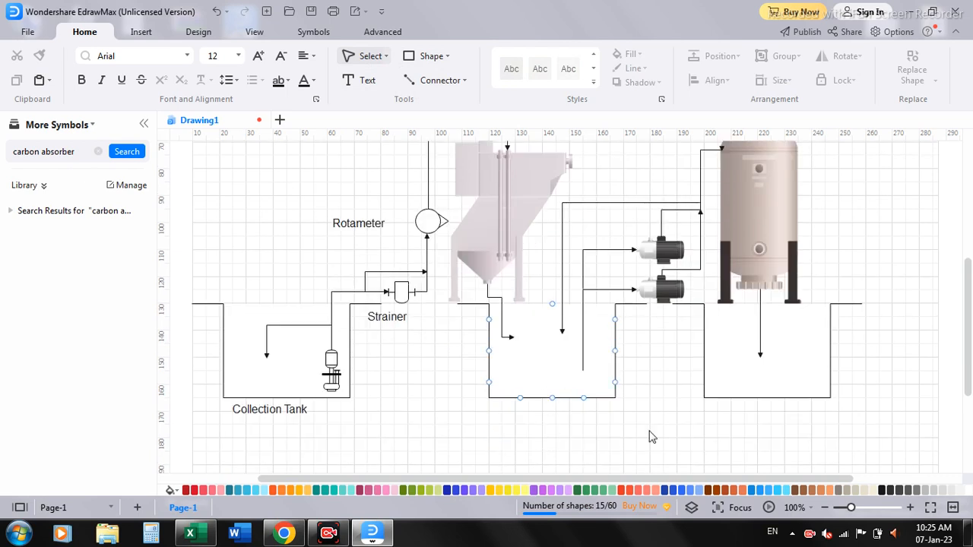
left_click(590, 398)
double_click(760, 407)
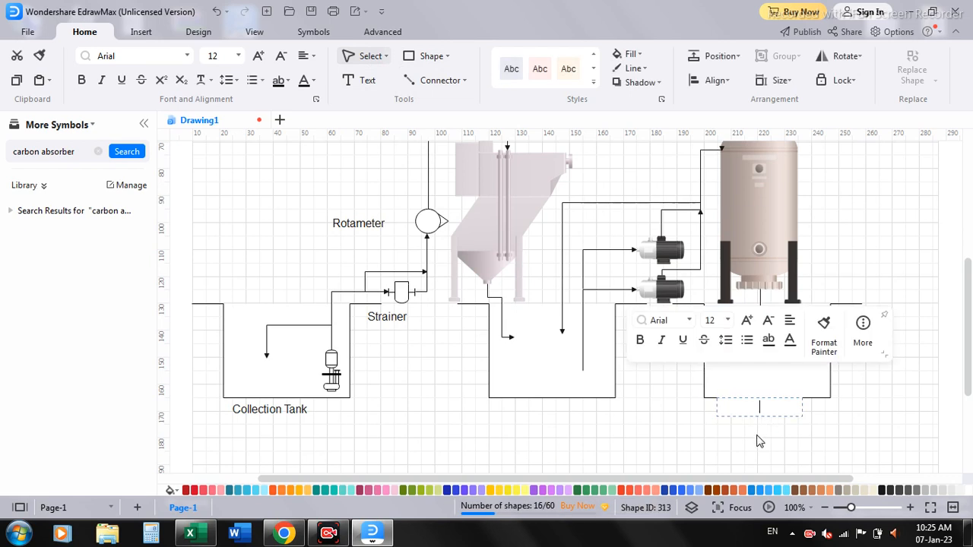
left_click(758, 439)
double_click(753, 417)
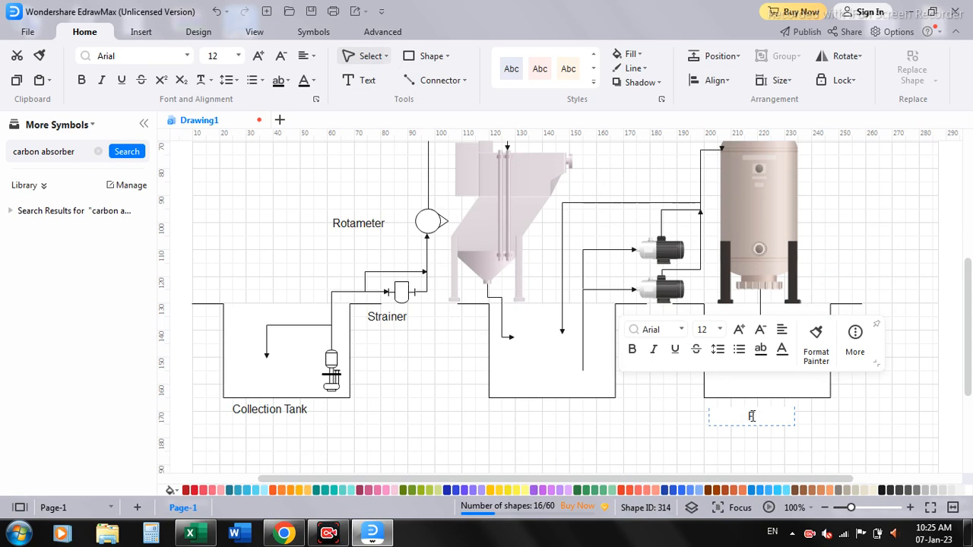
type("Treated water tank")
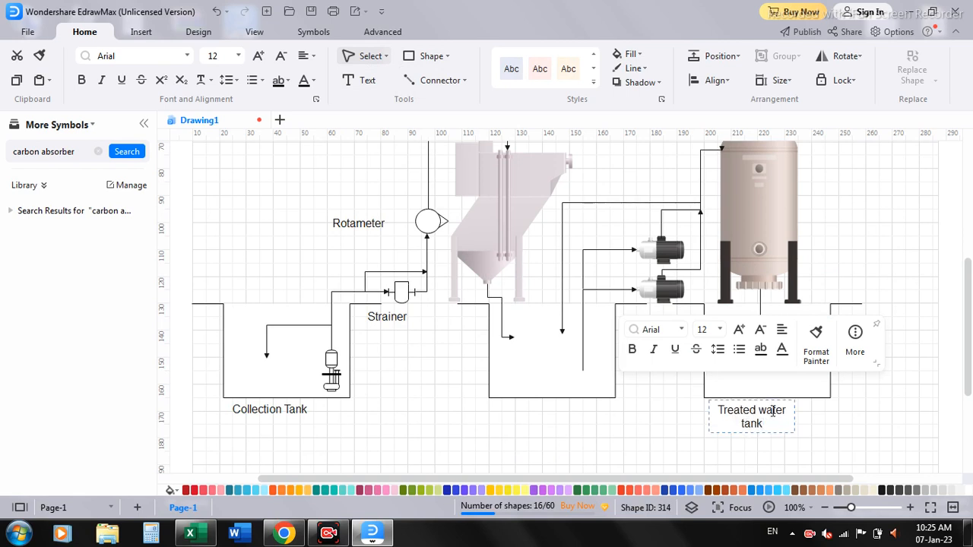
left_click(847, 413)
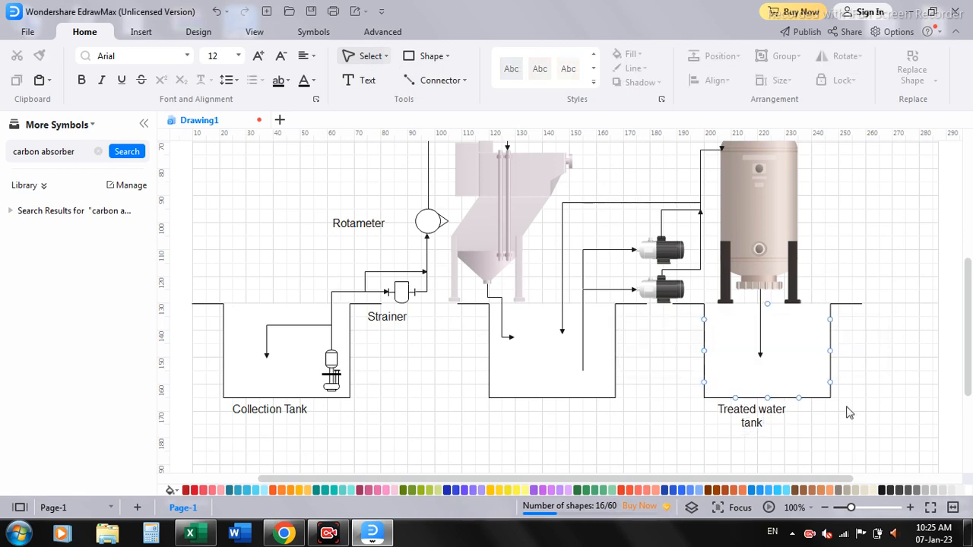
Add the three-line text label "Centrifugal Pumps 1W +1S" below the twin pumps and shift it slightly to clear the lower pump
left_click(673, 321, "shift")
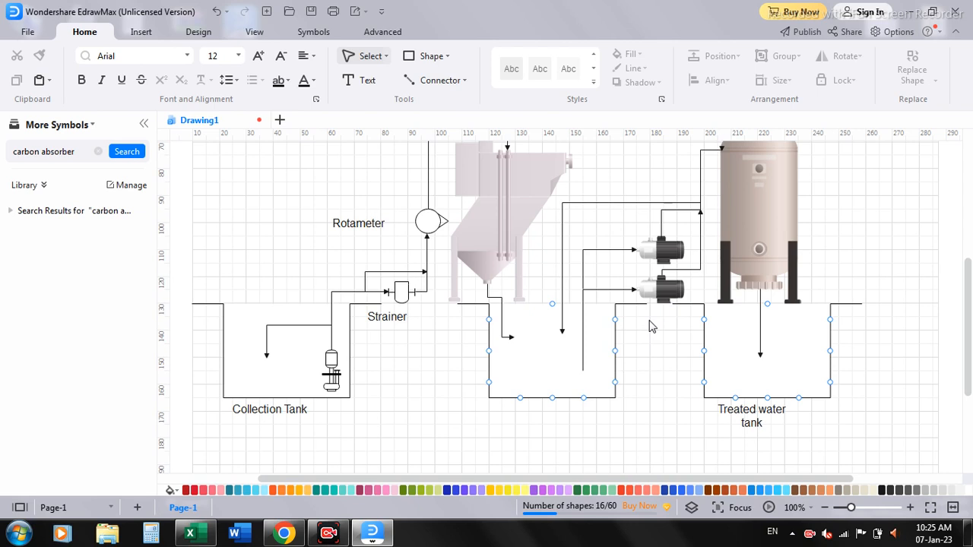
double_click(650, 321)
type("Centrifugal")
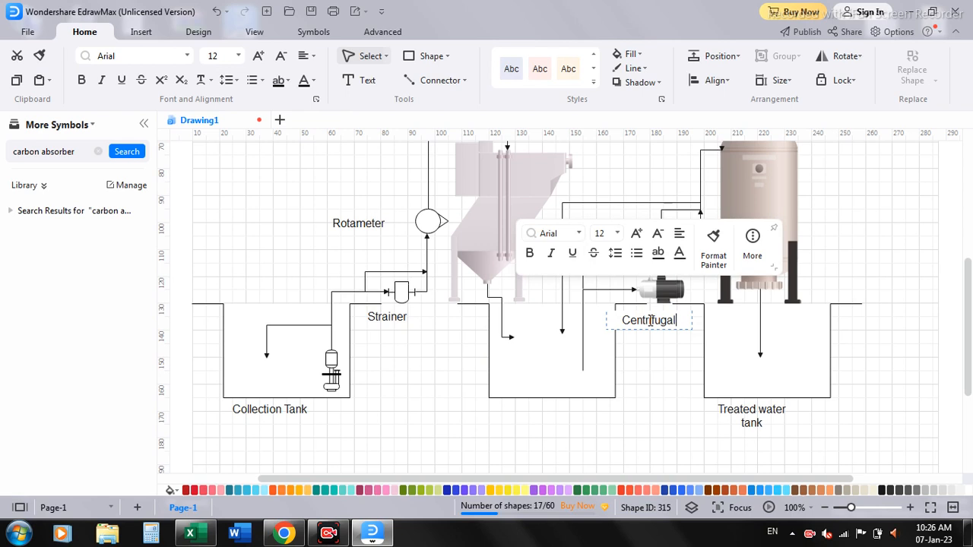
type(" Pumps ")
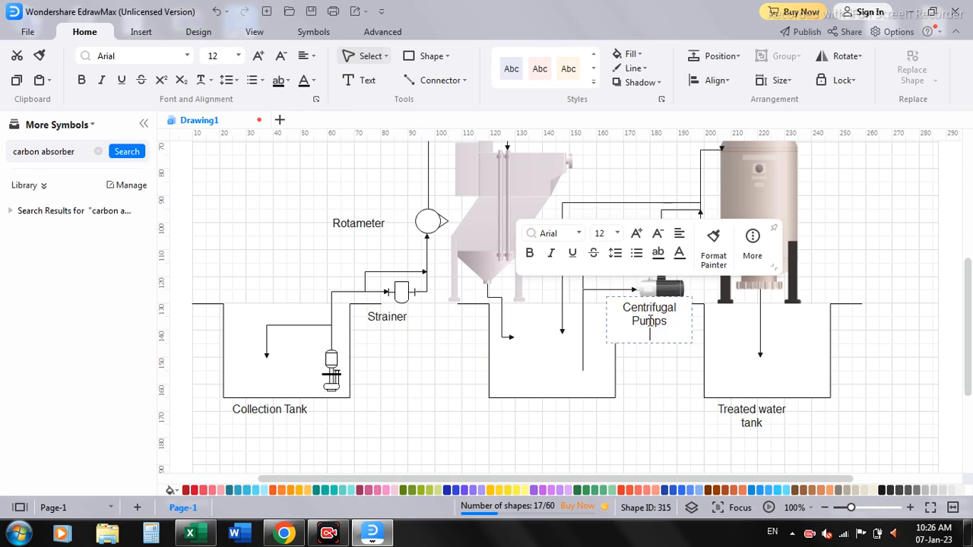
type("1W +1S")
left_click(680, 409)
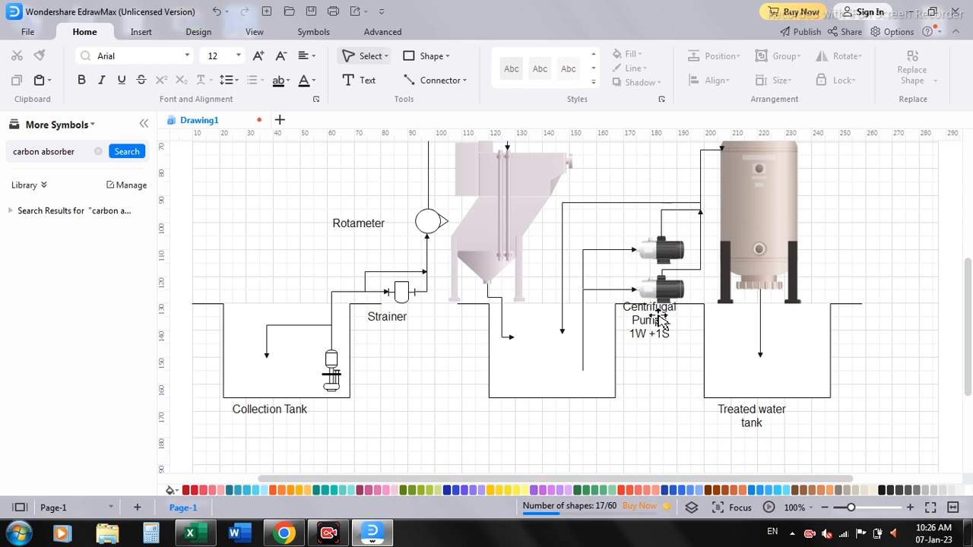
left_click_drag(658, 320, 669, 330)
left_click(921, 396)
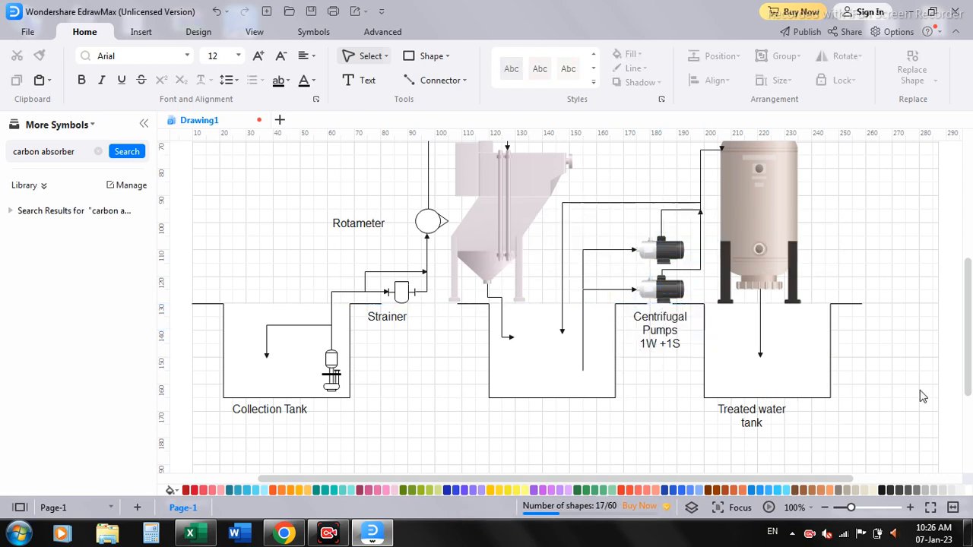
scroll(909, 386, "up", 1)
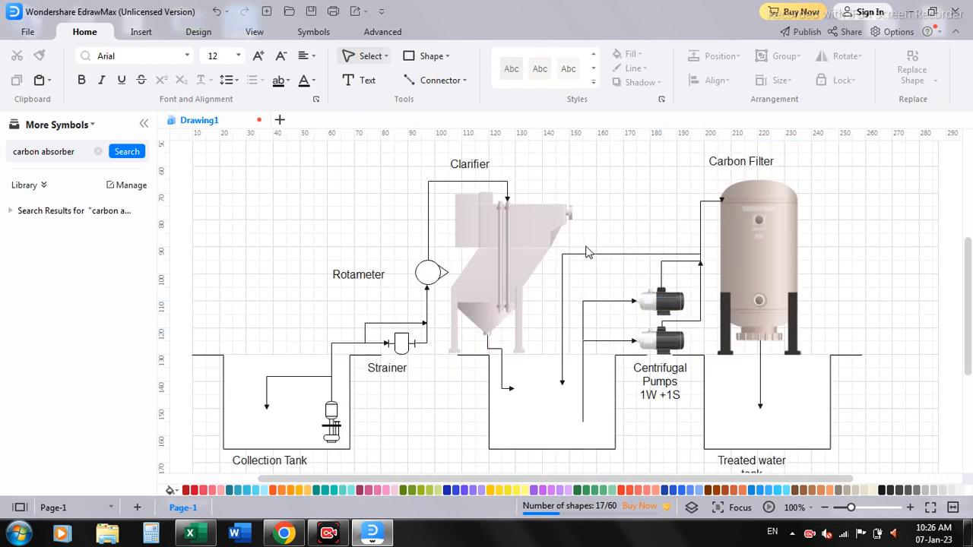
left_click(625, 348)
left_click(635, 155)
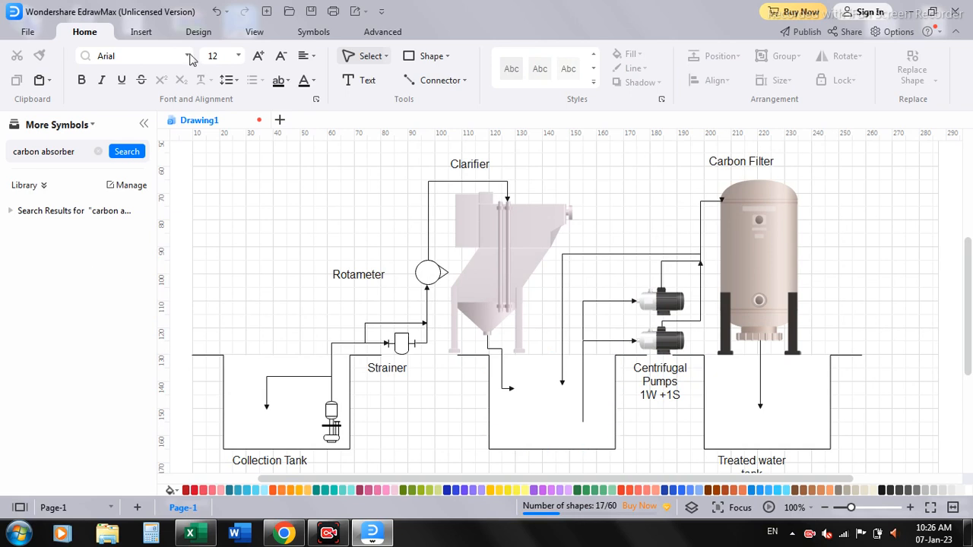
left_click(146, 34)
left_click(191, 32)
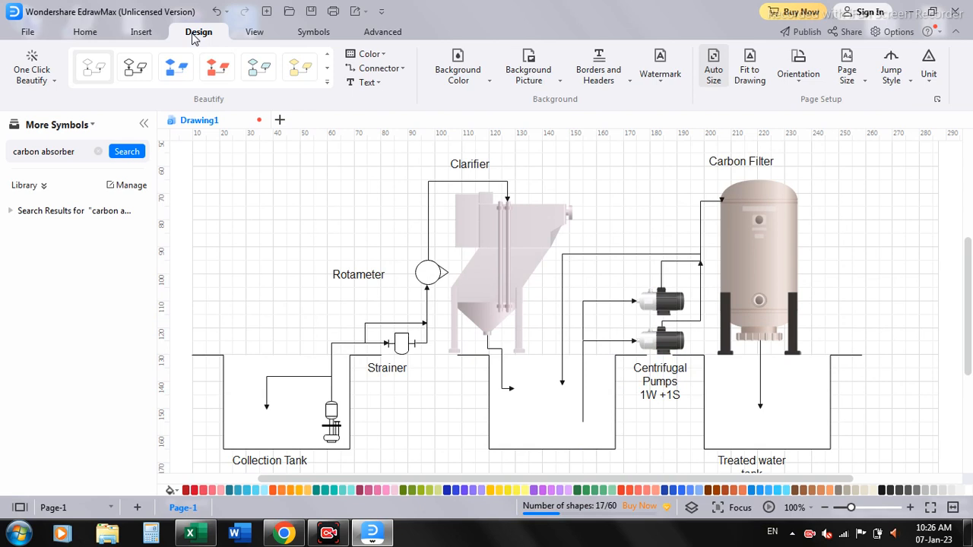